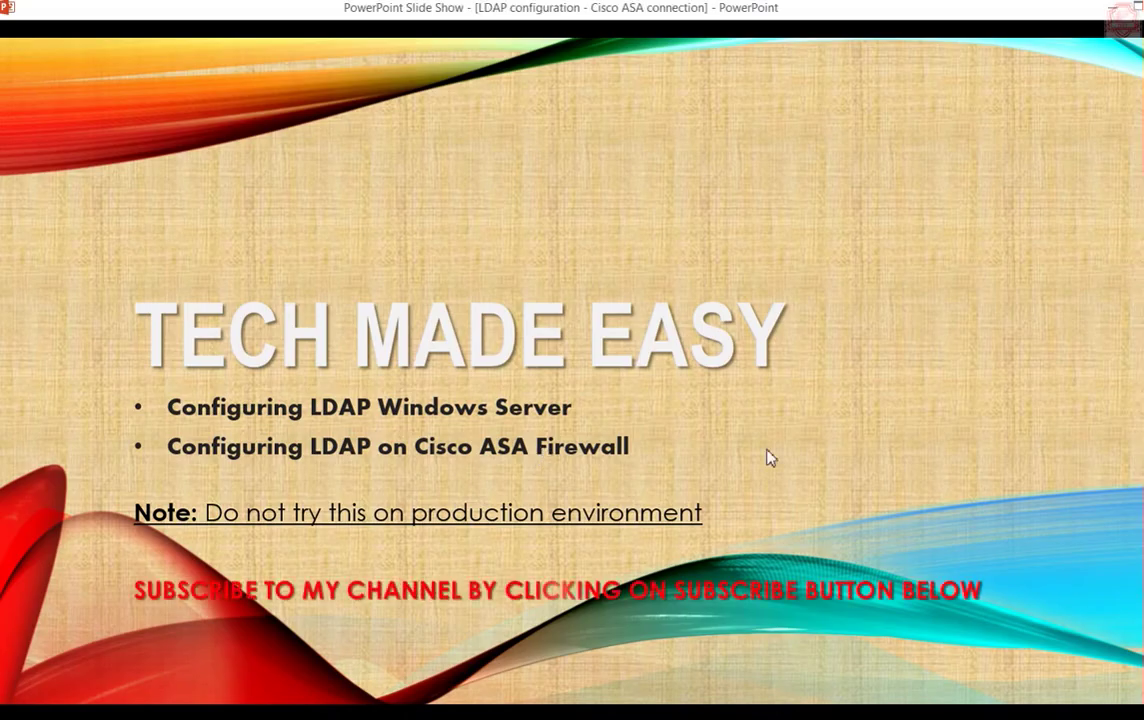
- Leave the PowerPoint title slide and bring up Server Manager's Roles page
{"action": "mouse_move", "coordinate": [899, 511]}
{"action": "key", "text": "alt+Tab"}
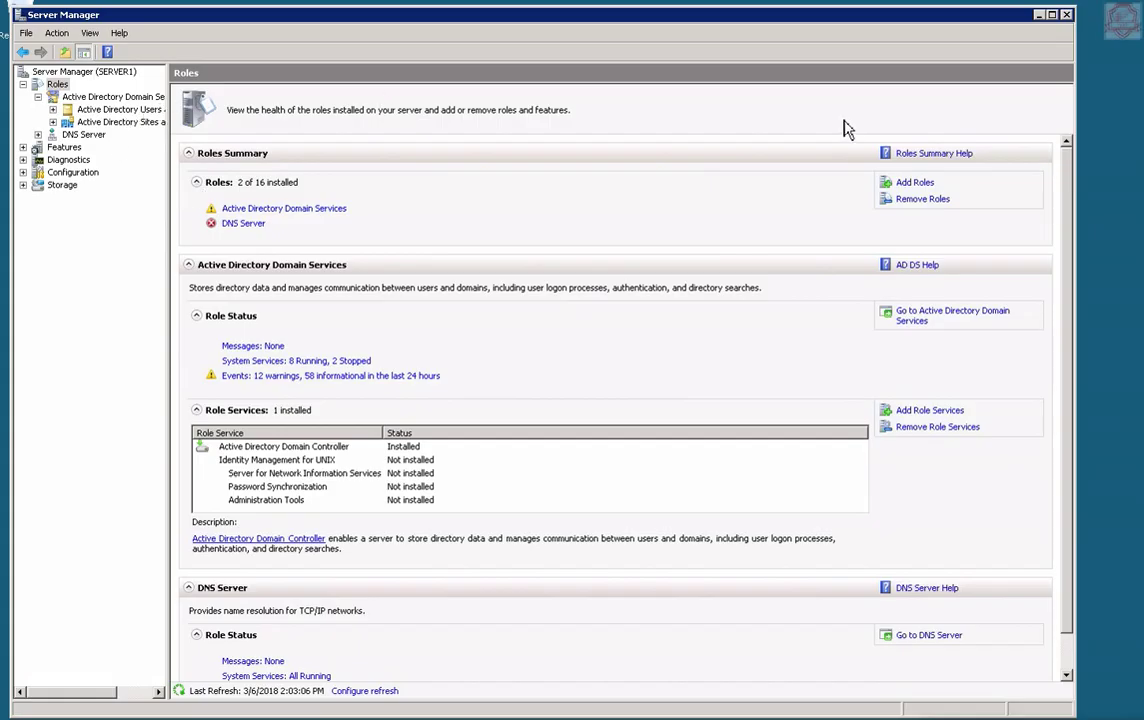
- Install the Active Directory Lightweight Directory Services role, bringing installed roles to 3 of 16
{"action": "left_click", "coordinate": [908, 185]}
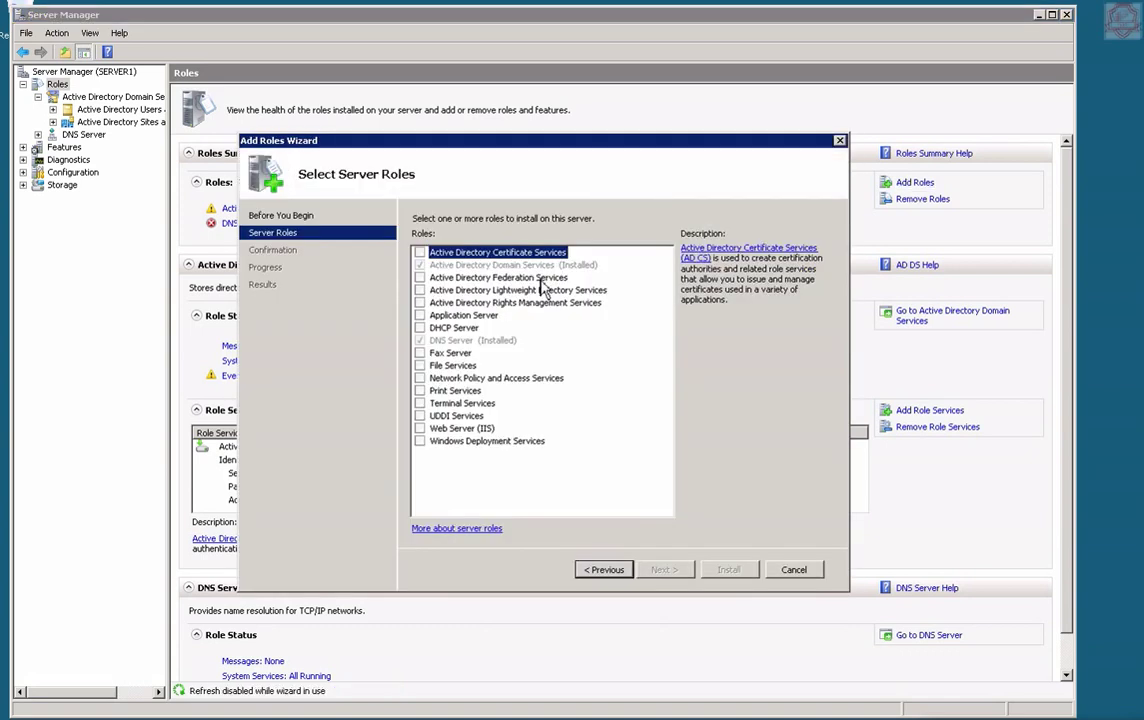
{"action": "left_click", "coordinate": [420, 290]}
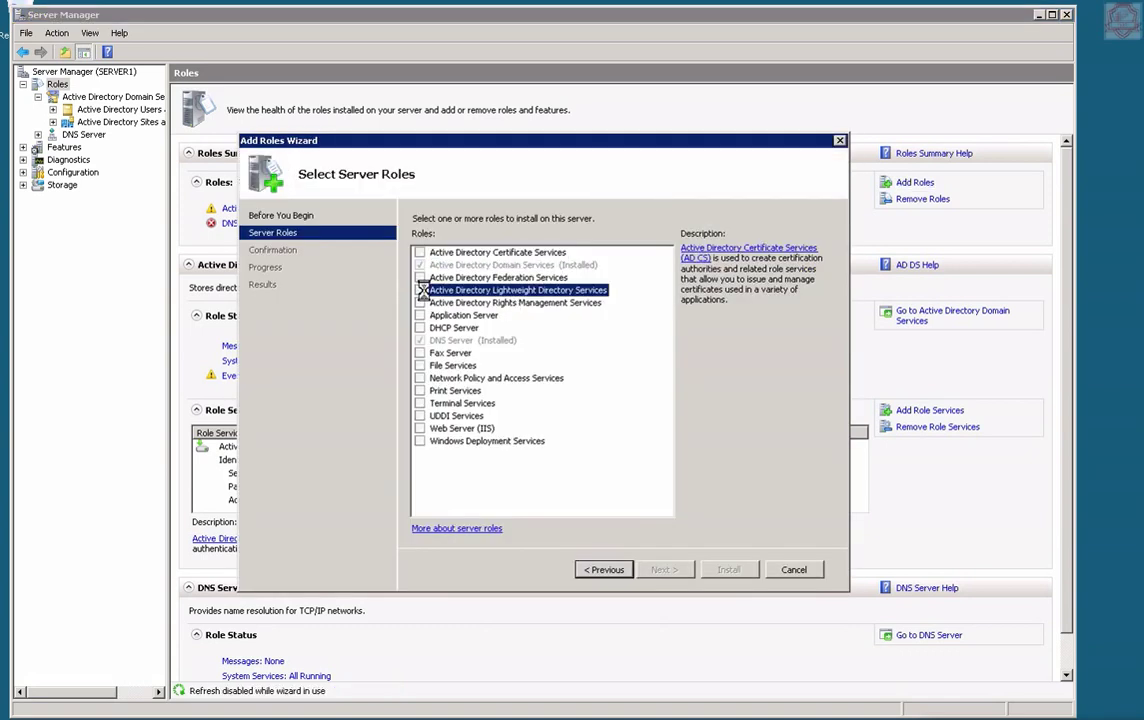
{"action": "left_click", "coordinate": [668, 575]}
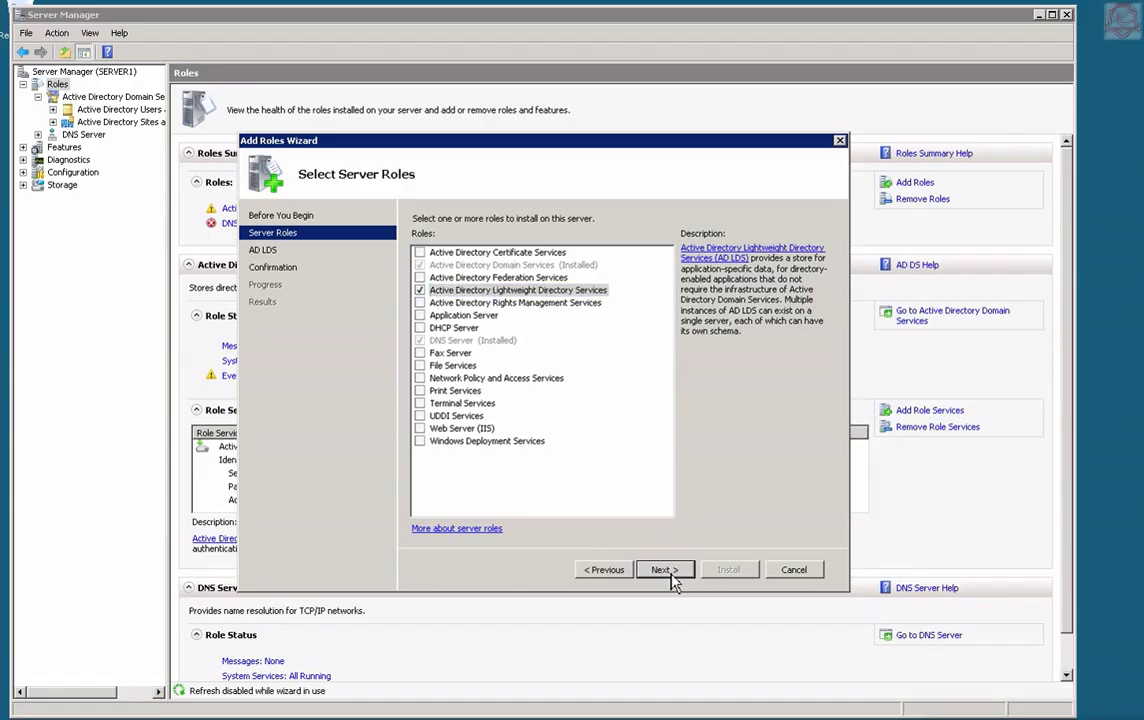
{"action": "left_click", "coordinate": [665, 570]}
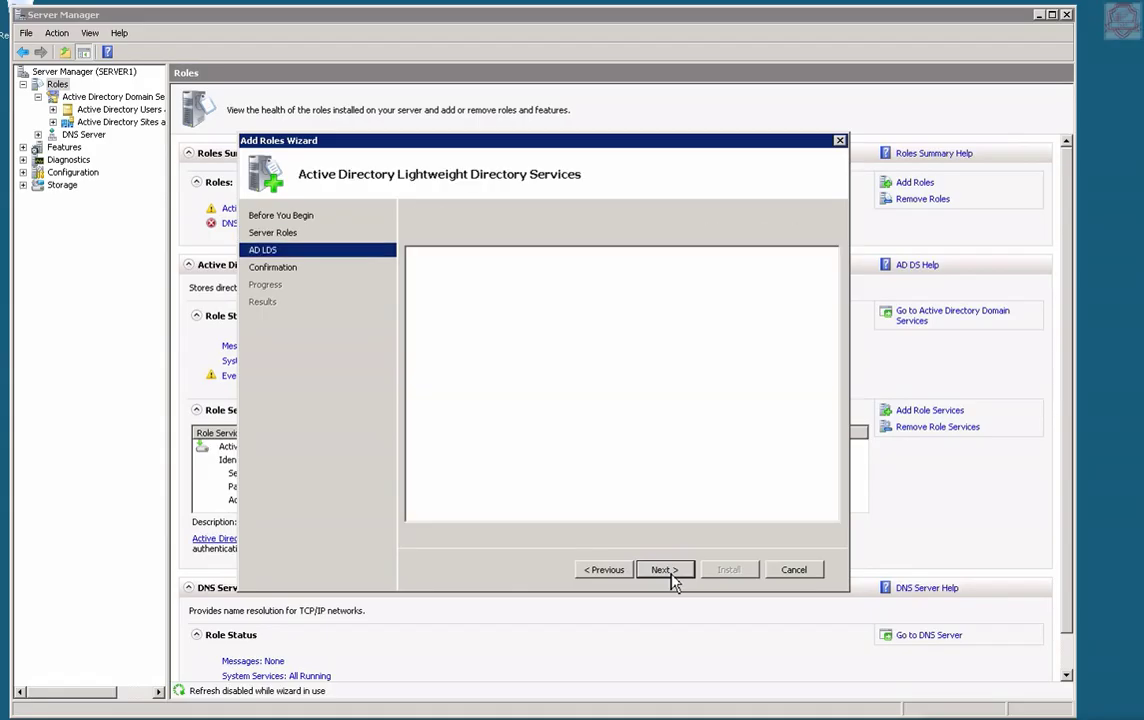
{"action": "left_click", "coordinate": [719, 578]}
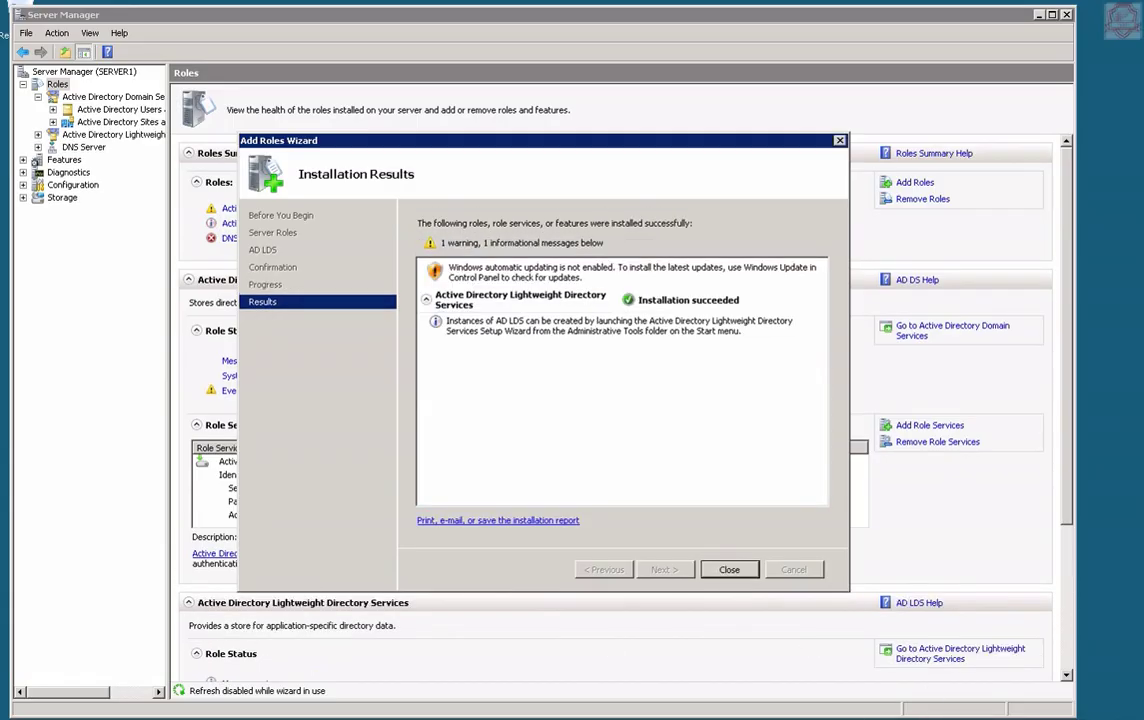
{"action": "left_click", "coordinate": [731, 571]}
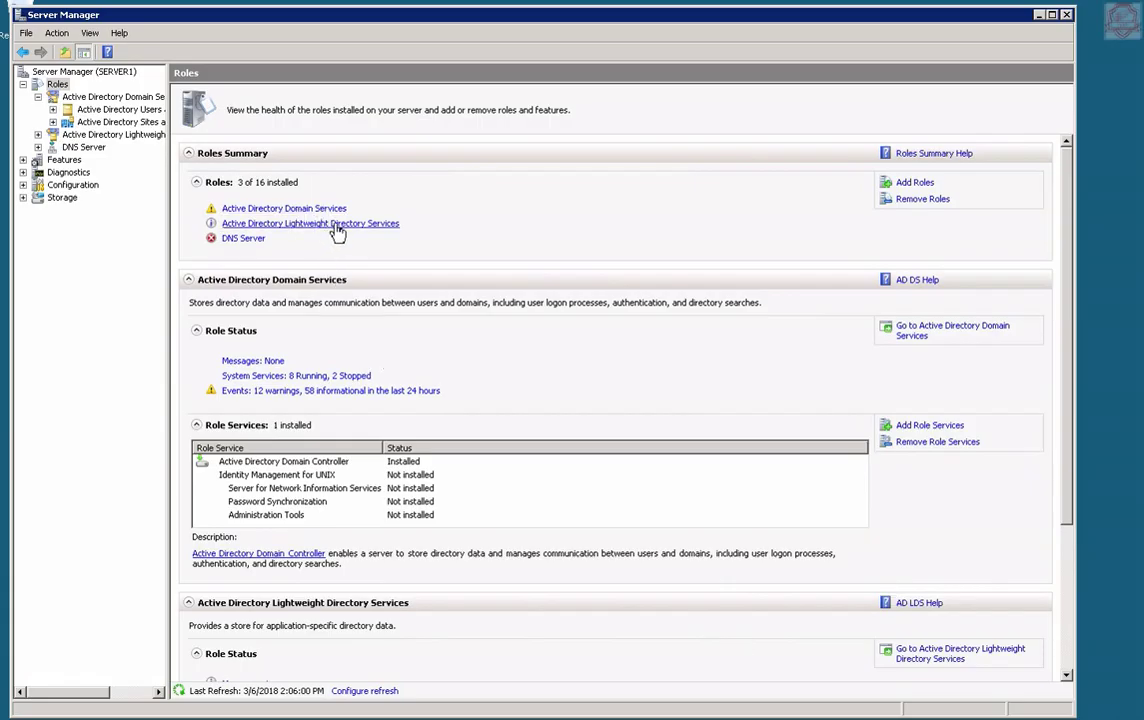
- Start the AD LDS Setup Wizard for a unique instance named 'oudlab'
{"action": "left_click", "coordinate": [337, 224]}
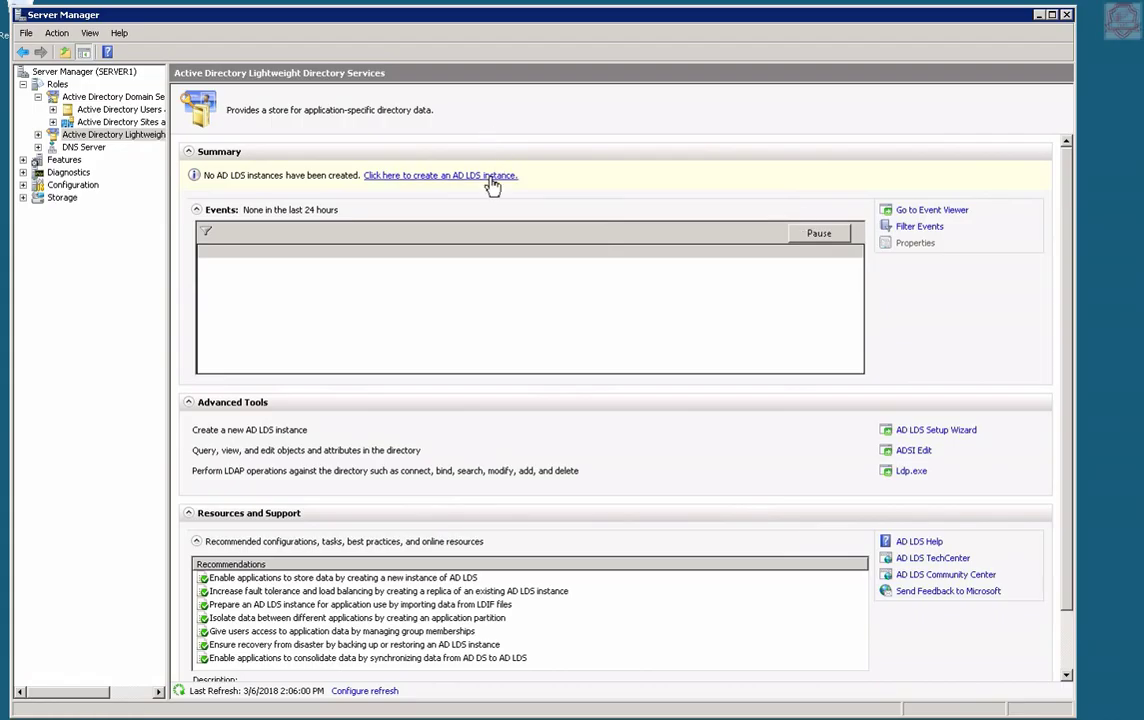
{"action": "left_click", "coordinate": [490, 176]}
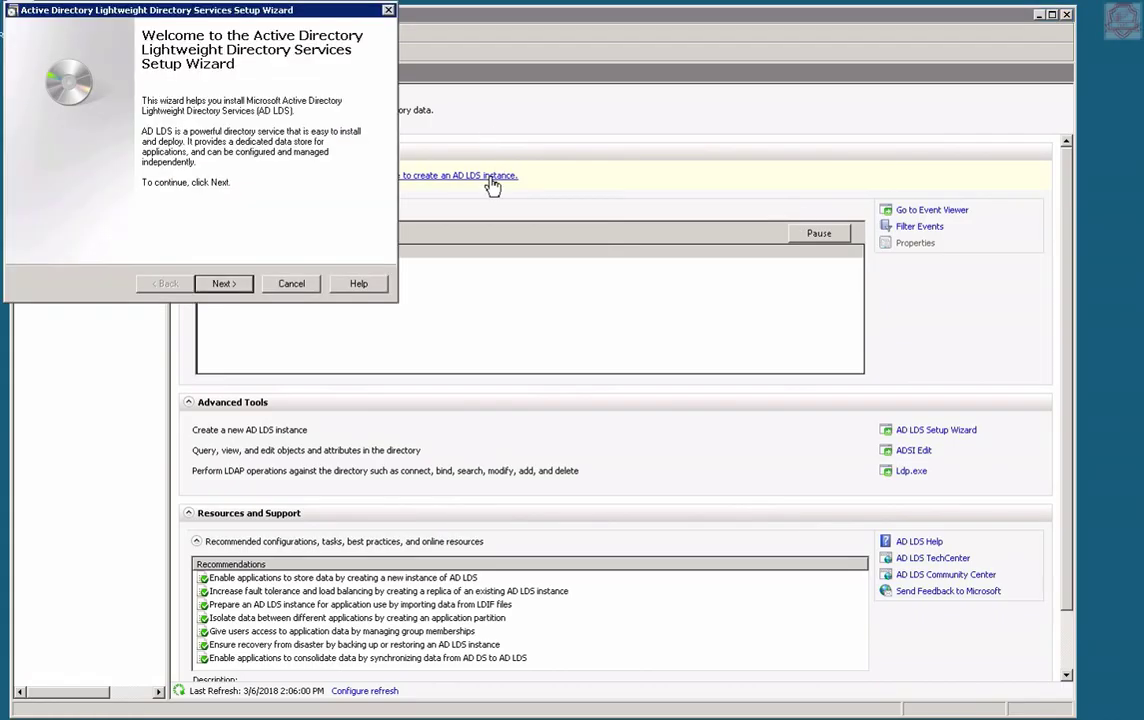
{"action": "left_click", "coordinate": [238, 286]}
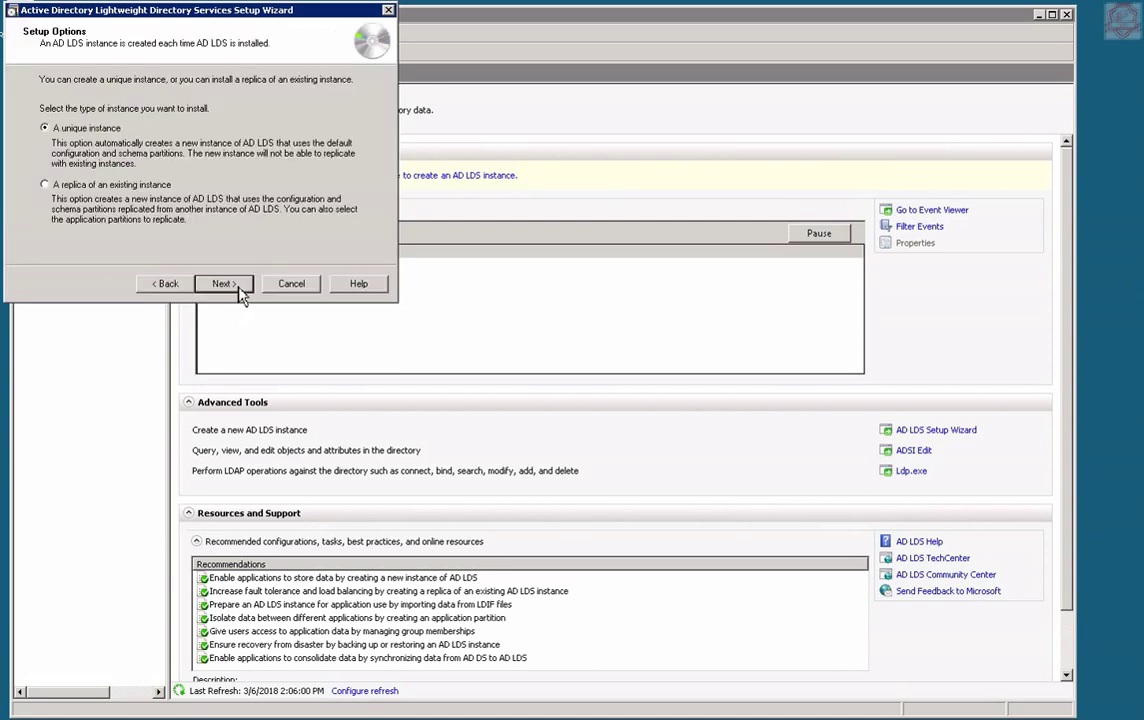
{"action": "left_click", "coordinate": [224, 284]}
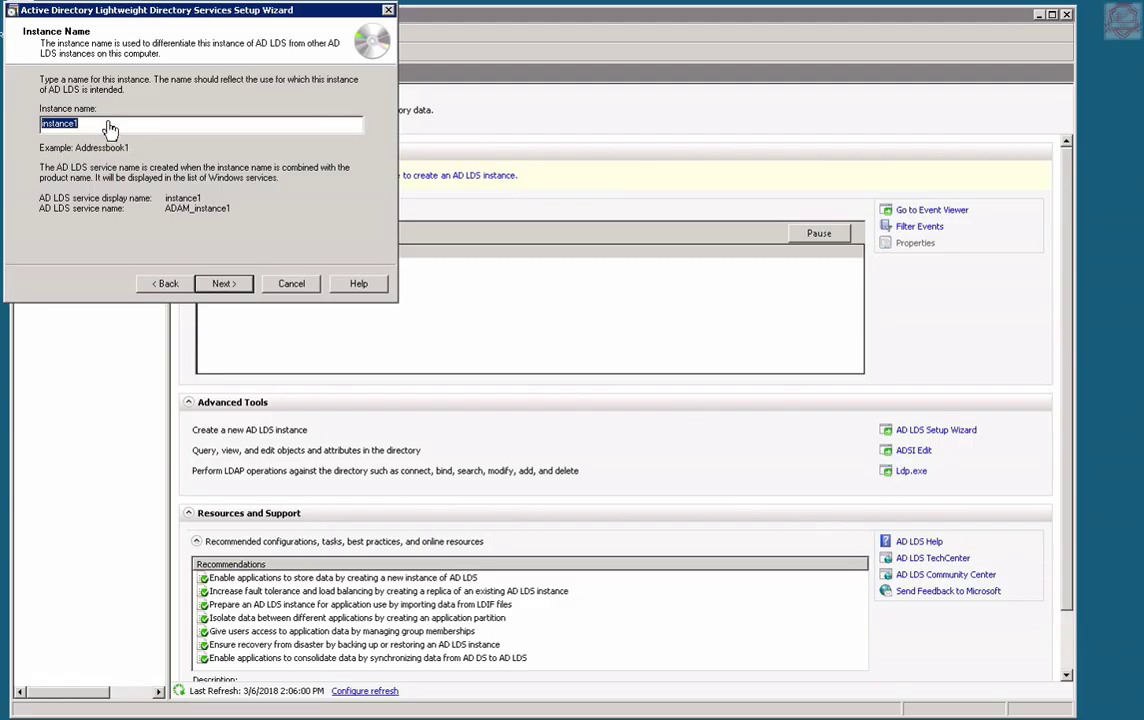
{"action": "type", "text": "ou"}
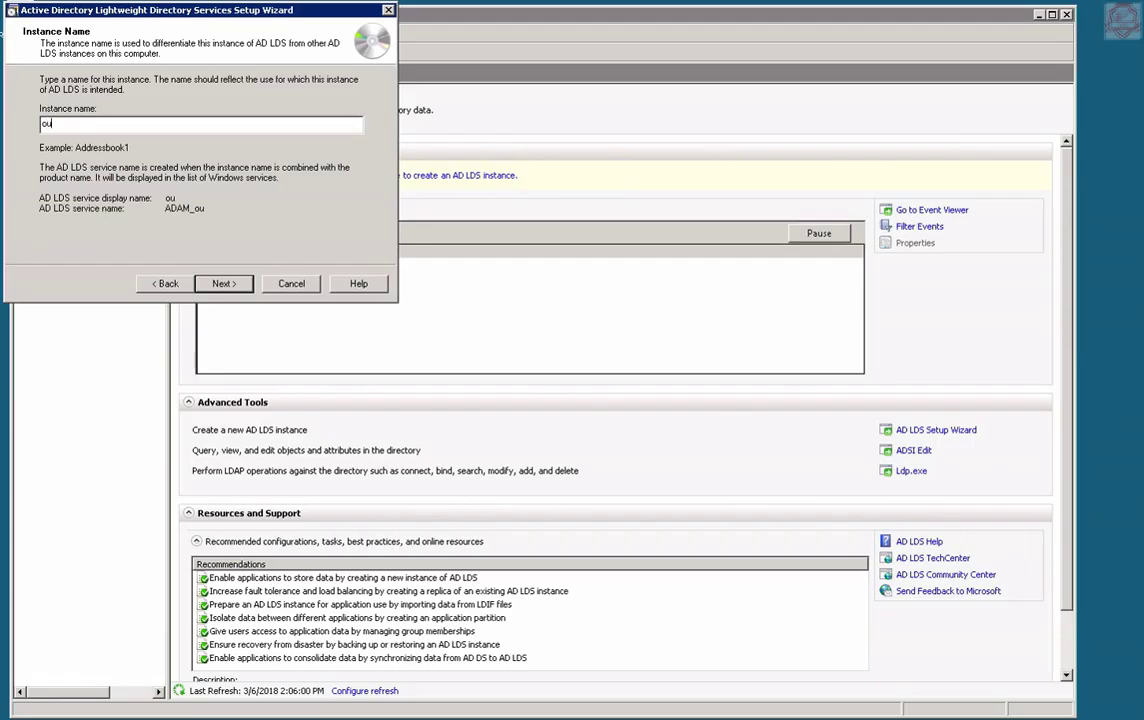
{"action": "type", "text": "dlab"}
{"action": "key", "text": "Return"}
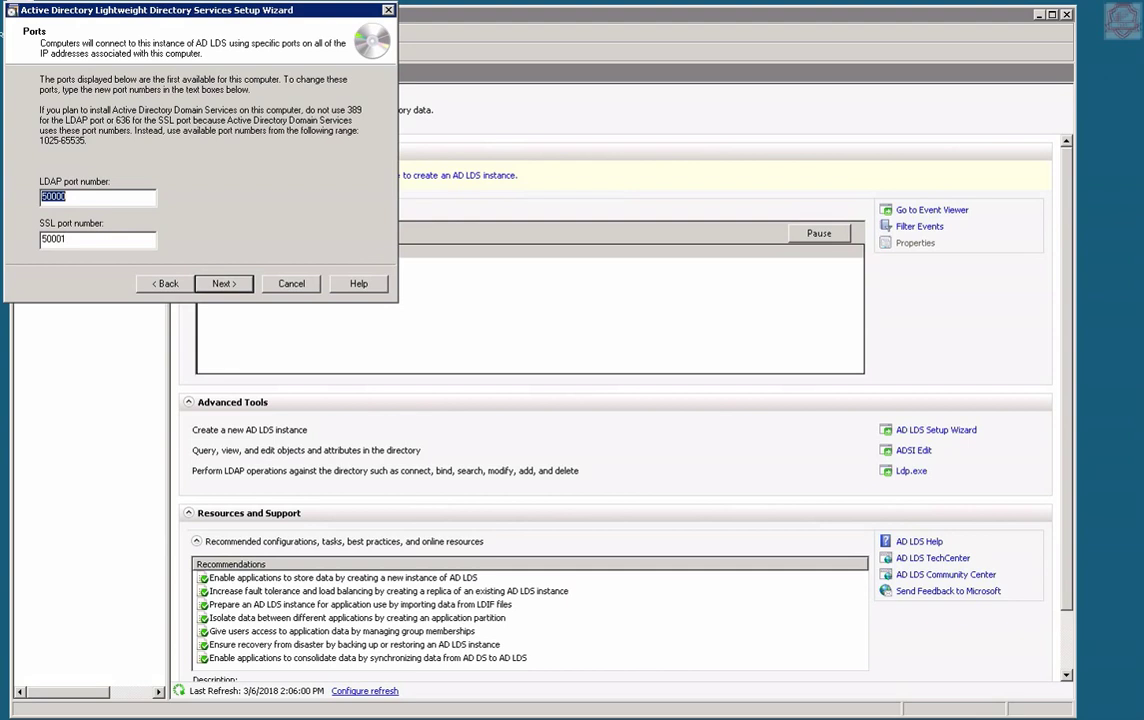
- Change the instance ports to LDAP 5389 and SSL 1300
{"action": "left_click", "coordinate": [92, 198]}
{"action": "key", "text": "BackSpace"}
{"action": "key", "text": "BackSpace"}
{"action": "key", "text": "BackSpace"}
{"action": "key", "text": "BackSpace"}
{"action": "type", "text": "389"}
{"action": "key", "text": "Tab"}
{"action": "type", "text": "1200"}
{"action": "left_click", "coordinate": [53, 240]}
{"action": "key", "text": "BackSpace"}
{"action": "type", "text": "3"}
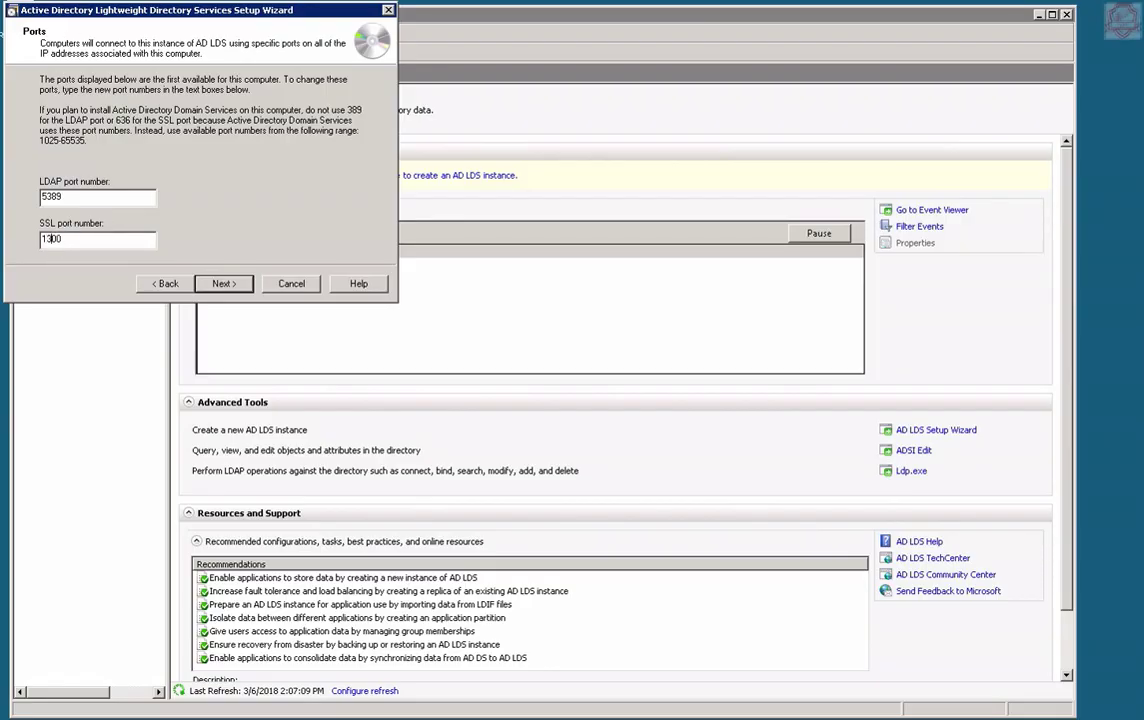
{"action": "left_click", "coordinate": [232, 288]}
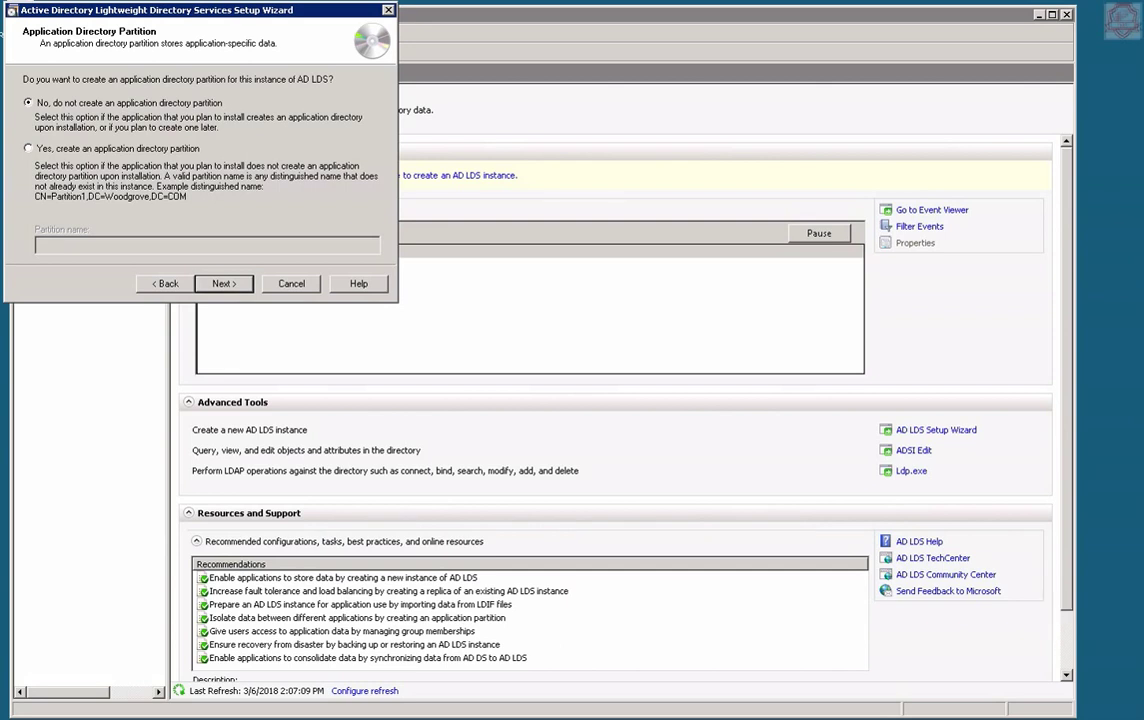
- Create an application directory partition named ou=ourldap,dc=pakhtano,dc=local
{"action": "left_click", "coordinate": [90, 155]}
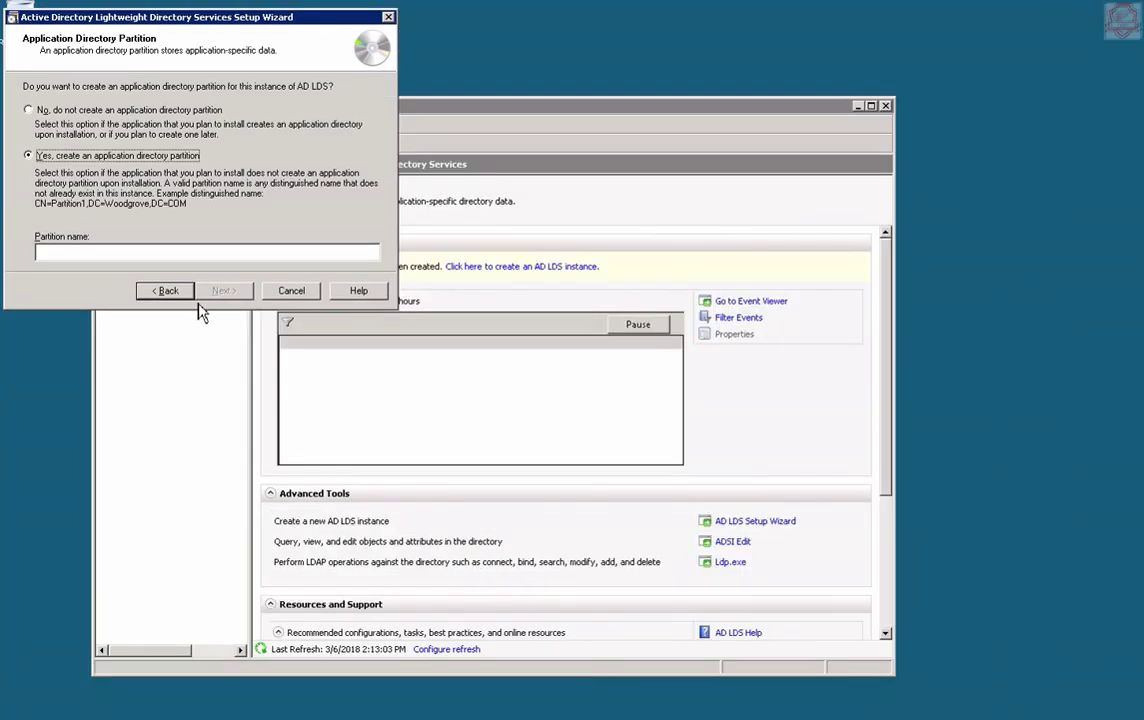
{"action": "left_click", "coordinate": [94, 251]}
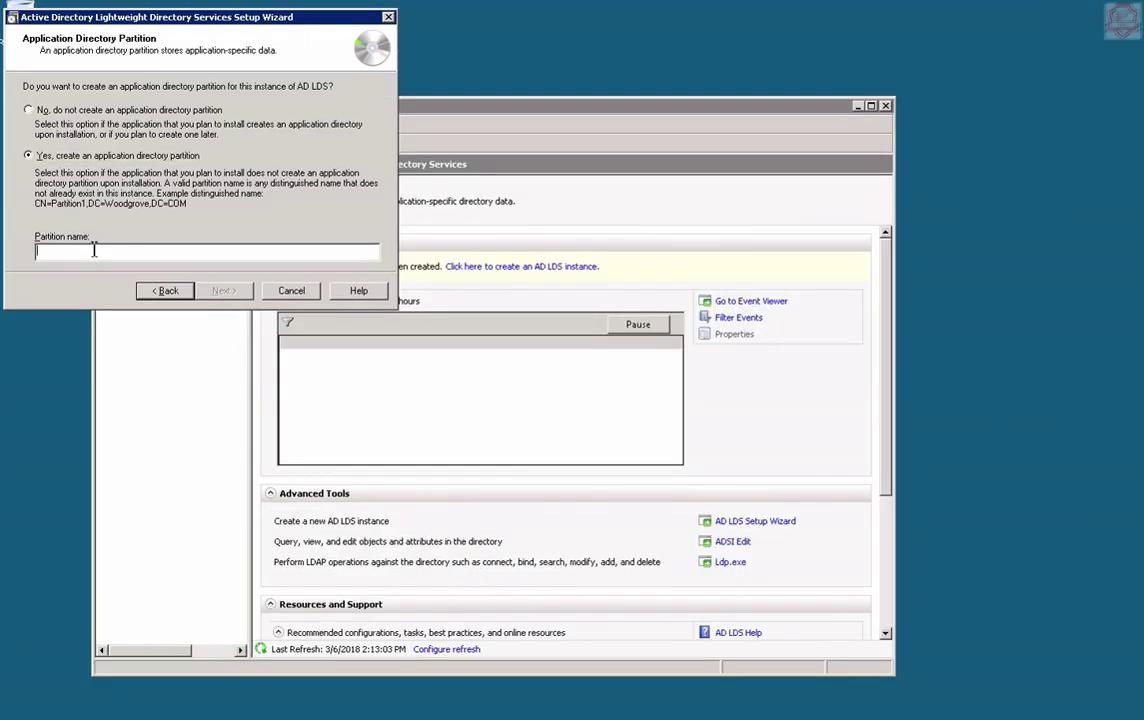
{"action": "type", "text": "o"}
{"action": "key", "text": "BackSpace"}
{"action": "type", "text": "ou"}
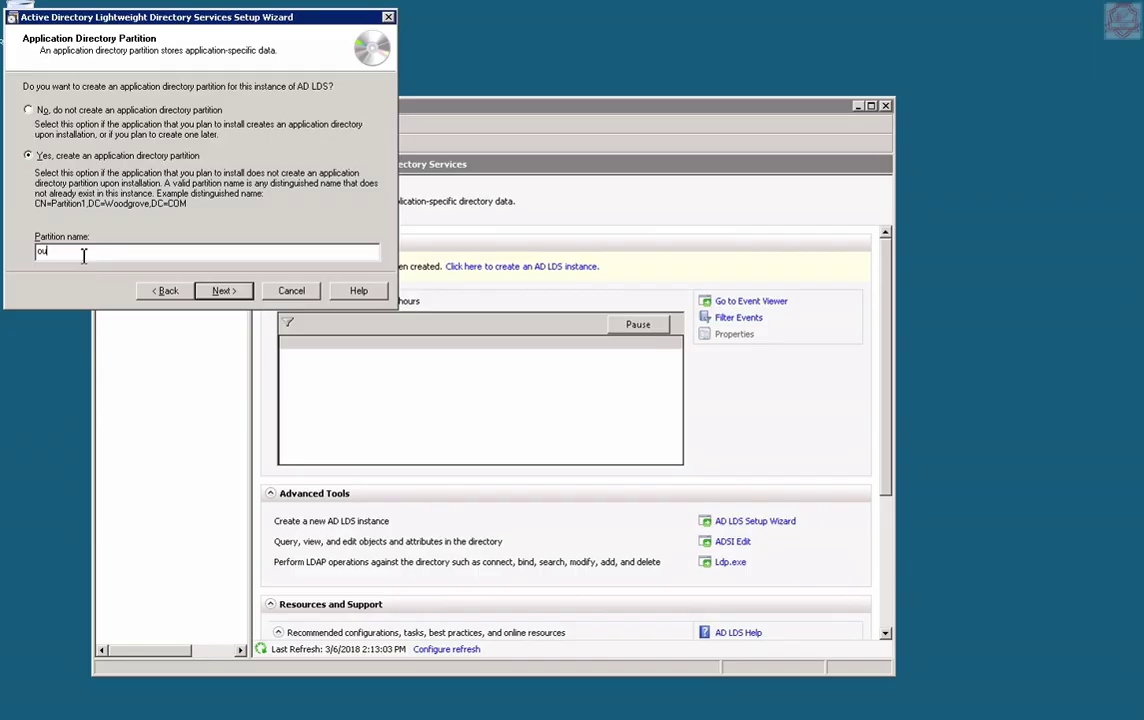
{"action": "type", "text": "=ourldap,dc=pakhtano,dc"}
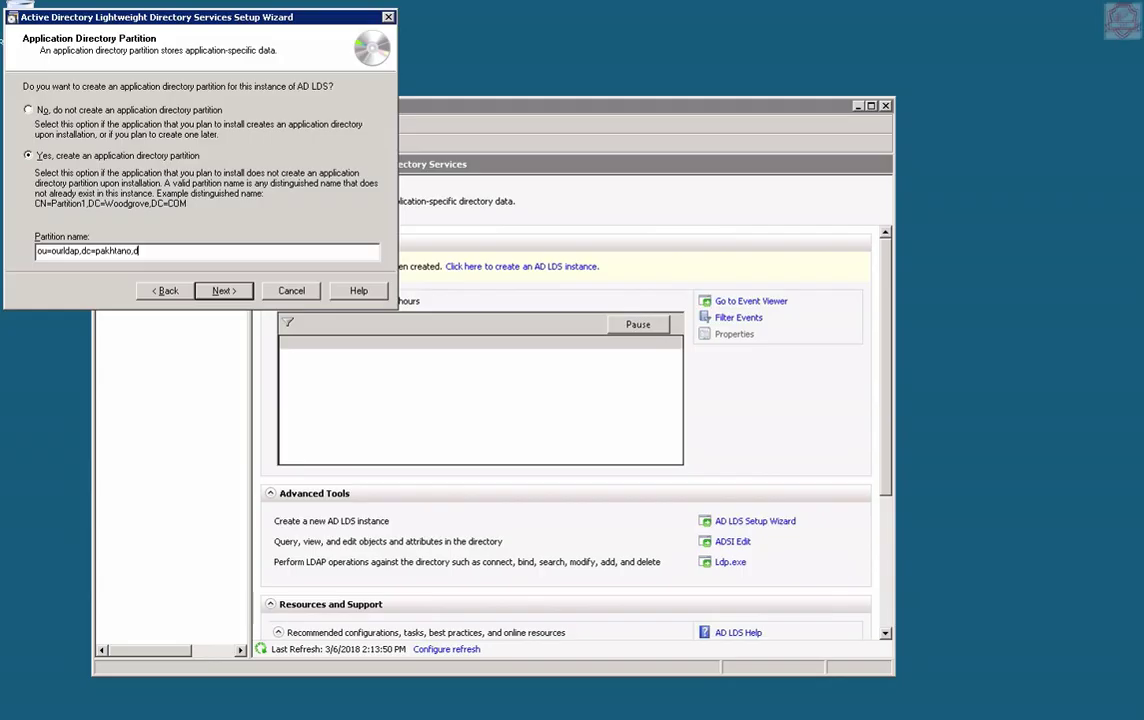
{"action": "type", "text": "=local"}
- Keep the default data file locations and the network service account
{"action": "left_click", "coordinate": [224, 291]}
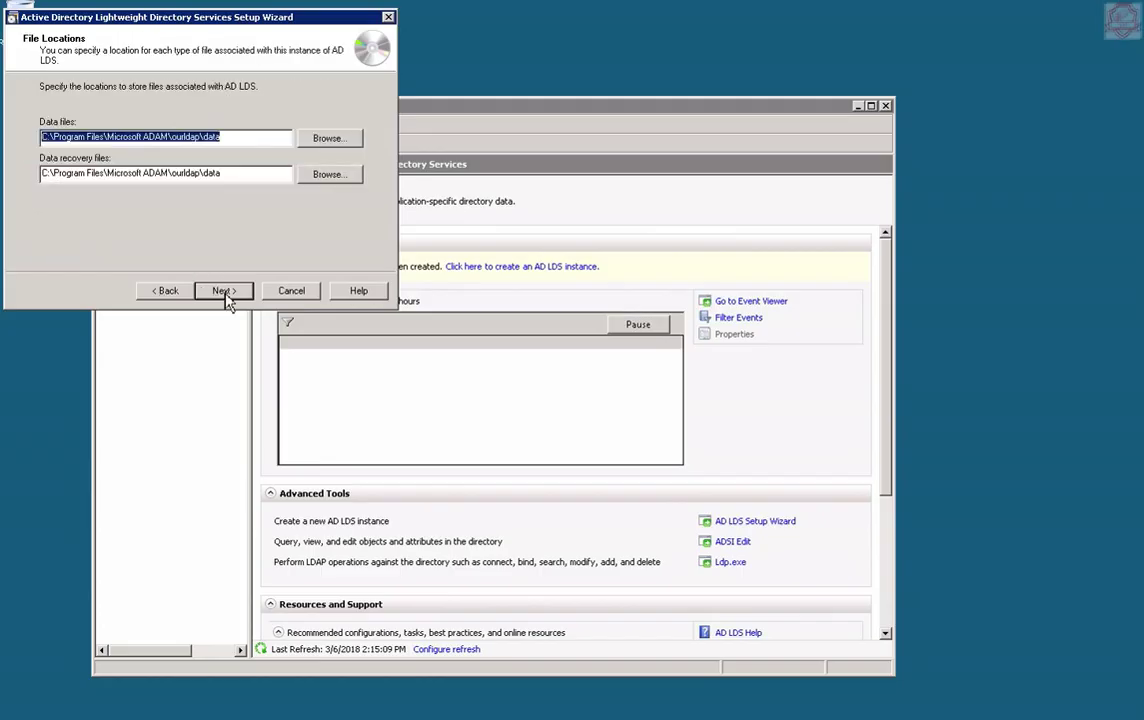
{"action": "left_click", "coordinate": [224, 291]}
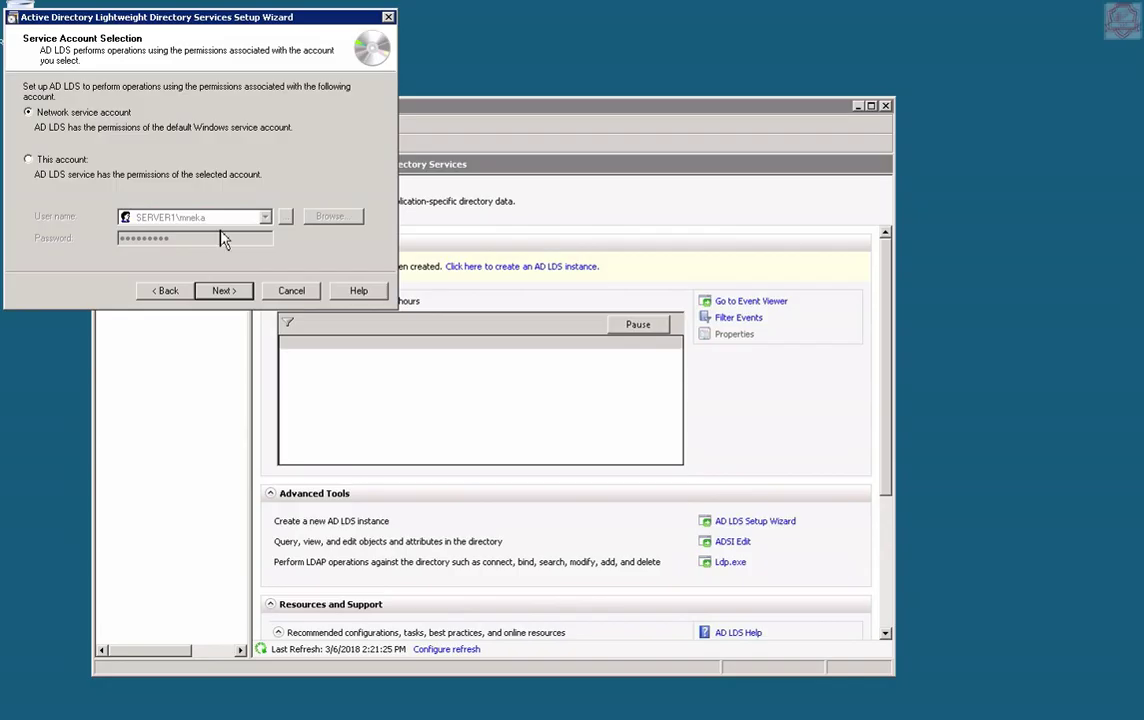
{"action": "left_click", "coordinate": [222, 296]}
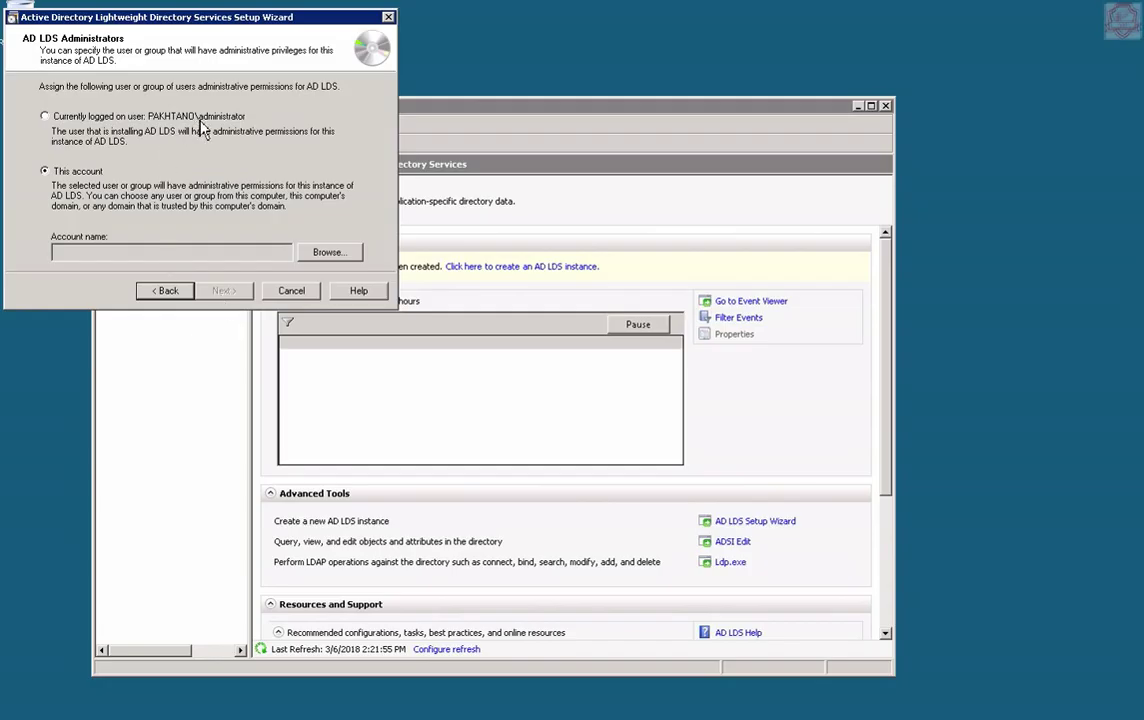
- Make the ldap_admins group the AD LDS administrators
{"action": "left_click", "coordinate": [338, 256]}
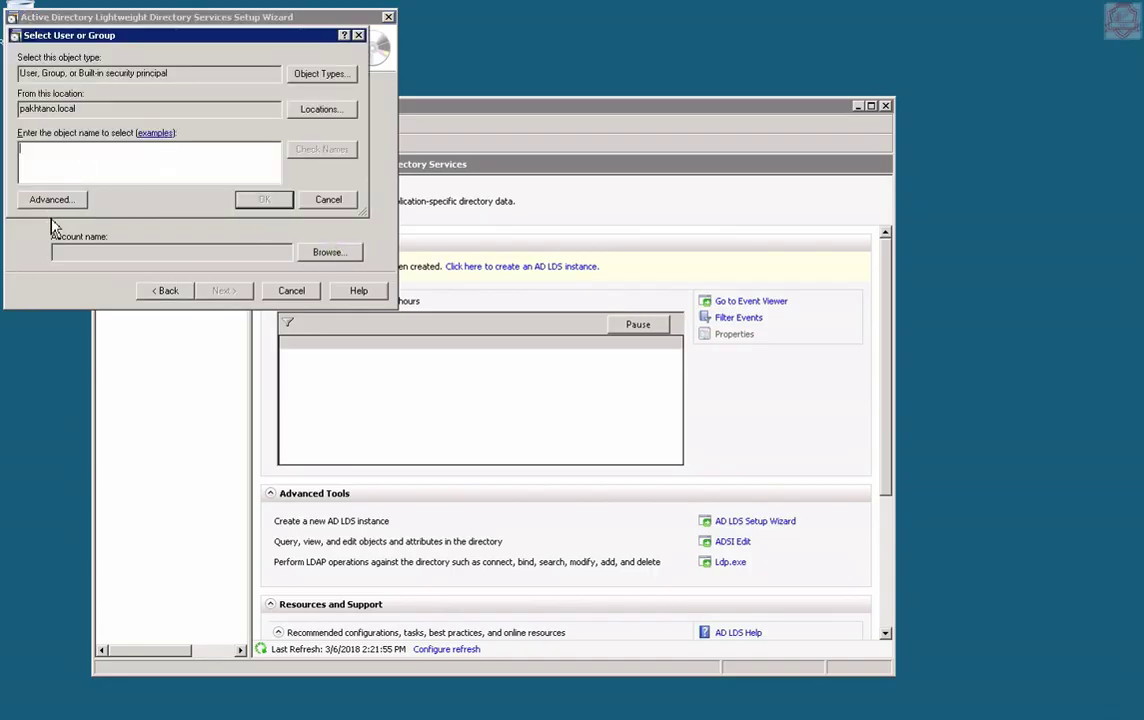
{"action": "left_click", "coordinate": [55, 200]}
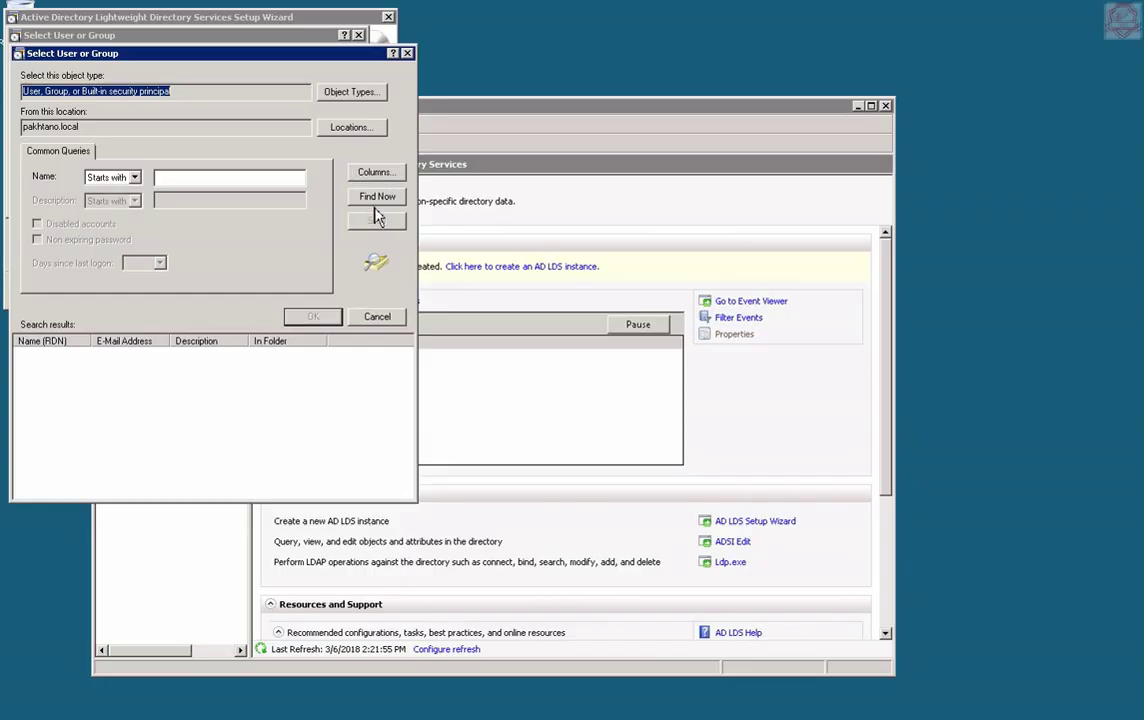
{"action": "left_click", "coordinate": [378, 197]}
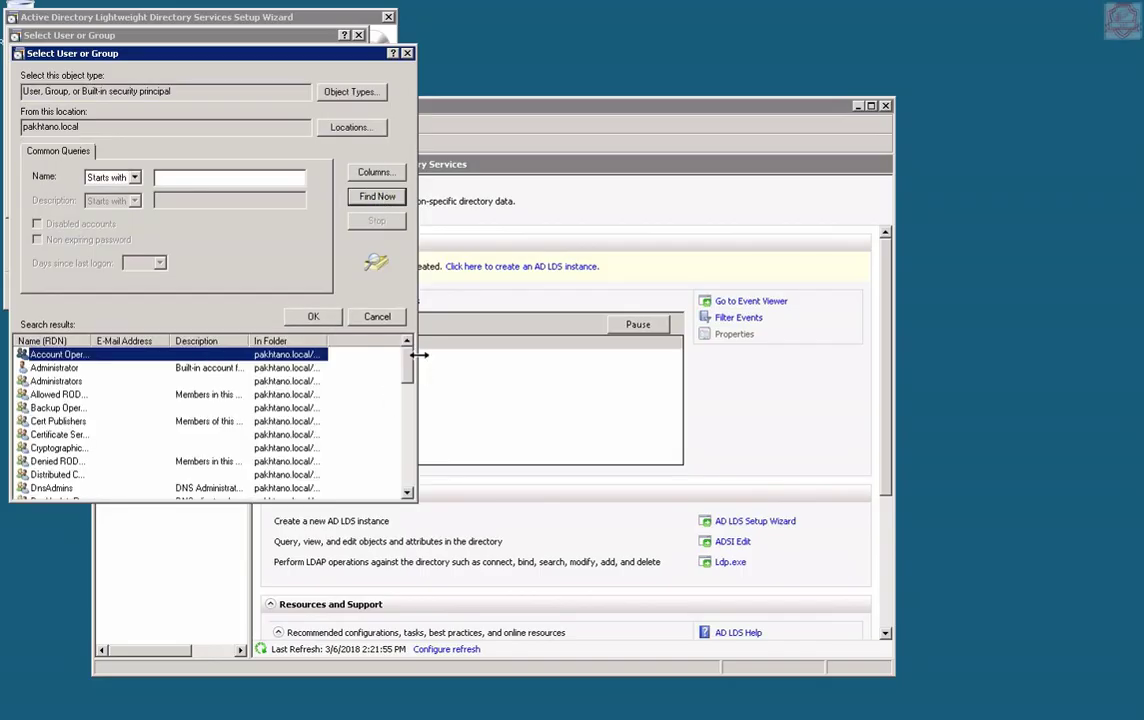
{"action": "left_click_drag", "start_coordinate": [408, 388], "coordinate": [413, 452]}
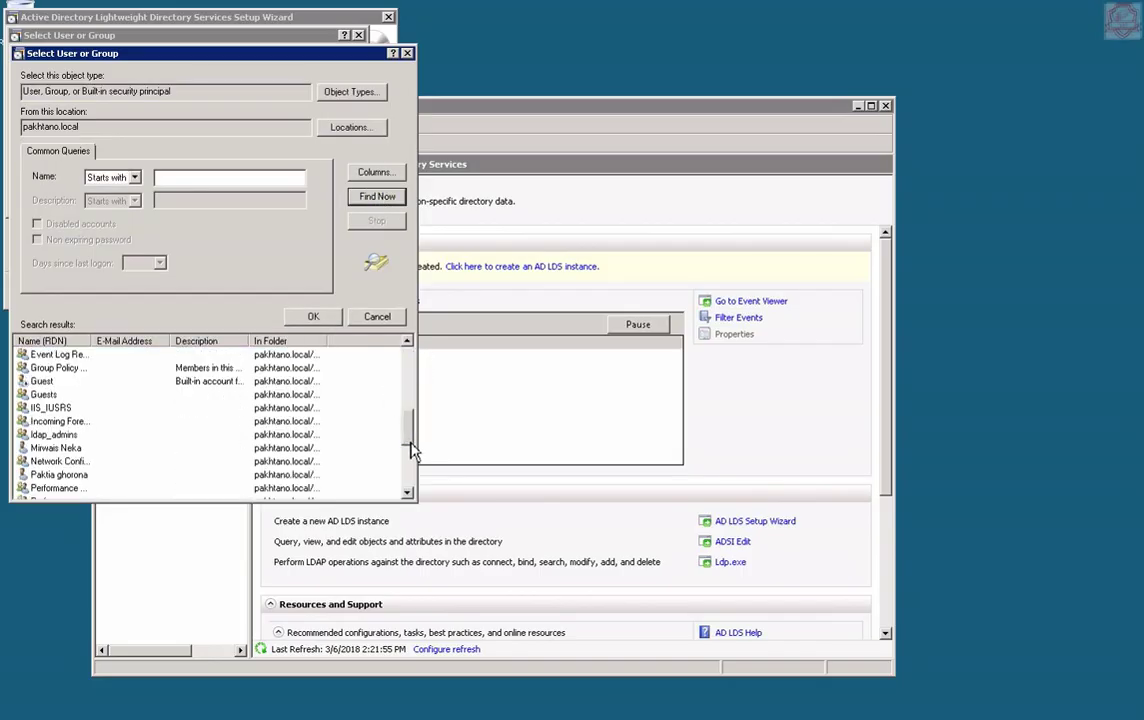
{"action": "double_click", "coordinate": [45, 436]}
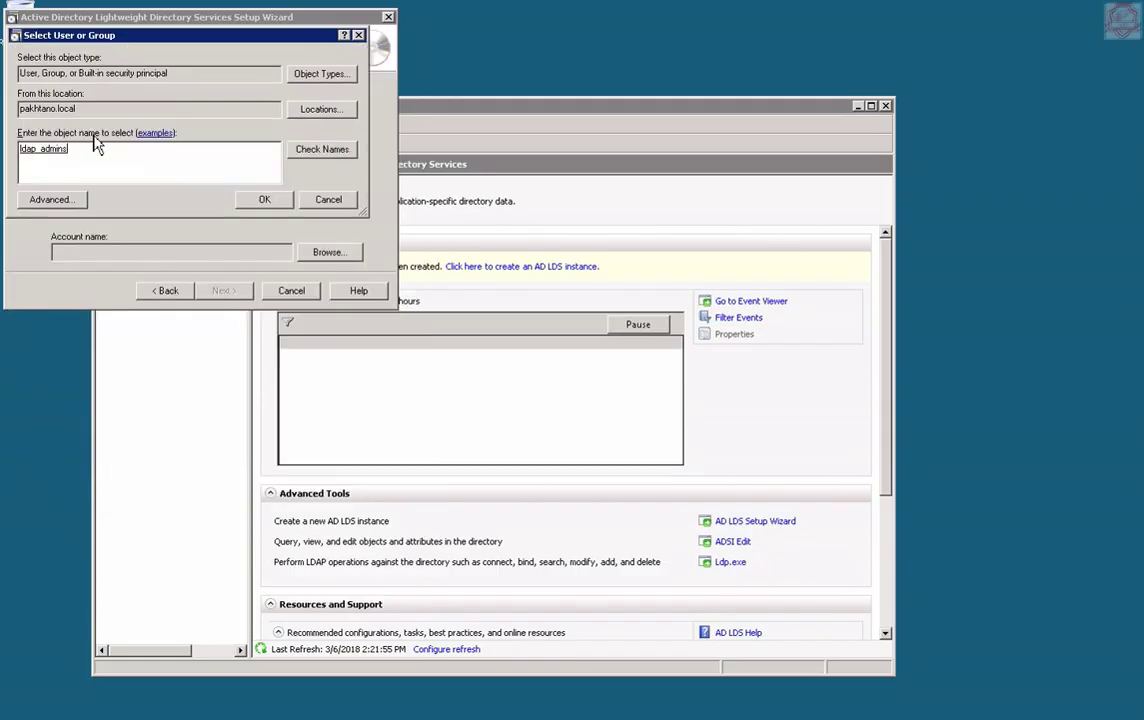
{"action": "left_click", "coordinate": [256, 204]}
{"action": "left_click", "coordinate": [236, 296]}
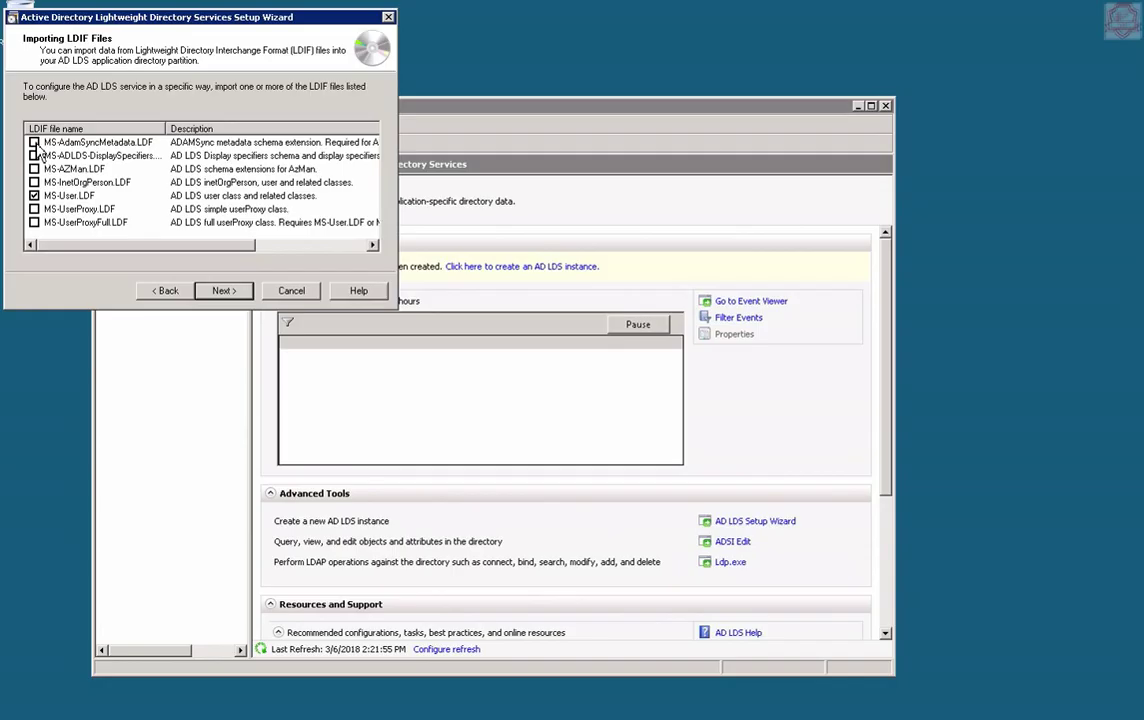
- Select all seven LDIF files, from MS-AdamSyncMetadata to MS-UserProxyFull, and start installing the instance
{"action": "left_click", "coordinate": [34, 143]}
{"action": "left_click", "coordinate": [34, 156]}
{"action": "left_click", "coordinate": [34, 169]}
{"action": "left_click", "coordinate": [34, 183]}
{"action": "left_click", "coordinate": [34, 196]}
{"action": "left_click", "coordinate": [34, 222]}
{"action": "left_click", "coordinate": [34, 209]}
{"action": "left_click", "coordinate": [224, 291]}
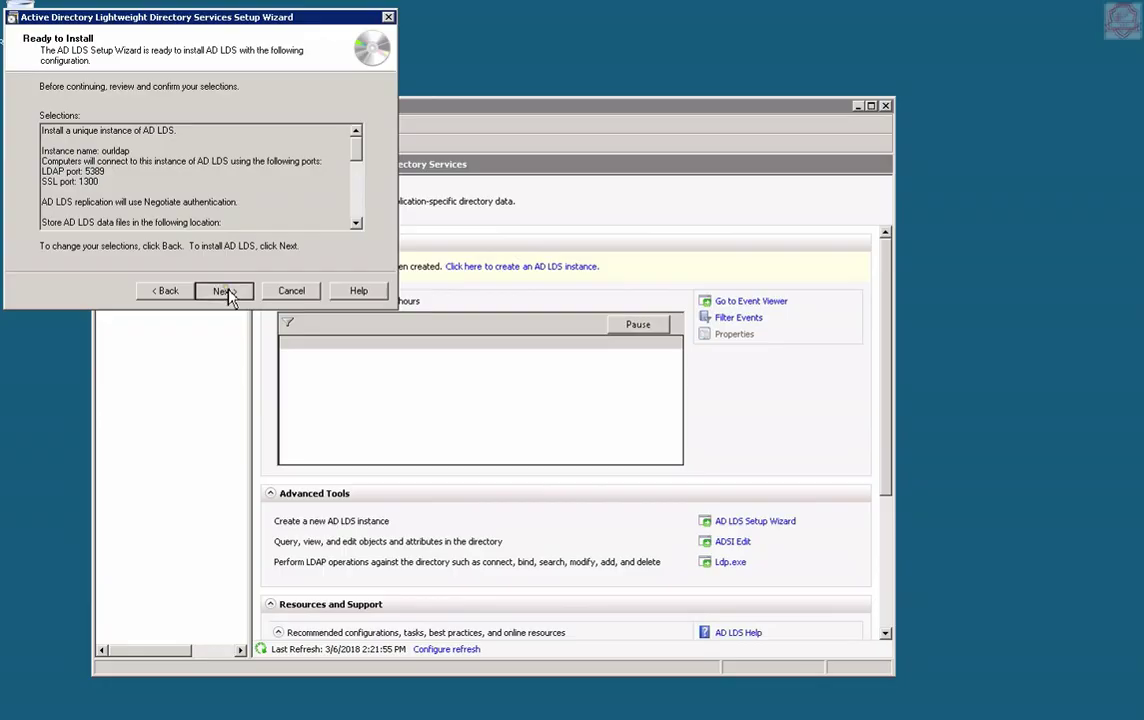
{"action": "left_click", "coordinate": [224, 291]}
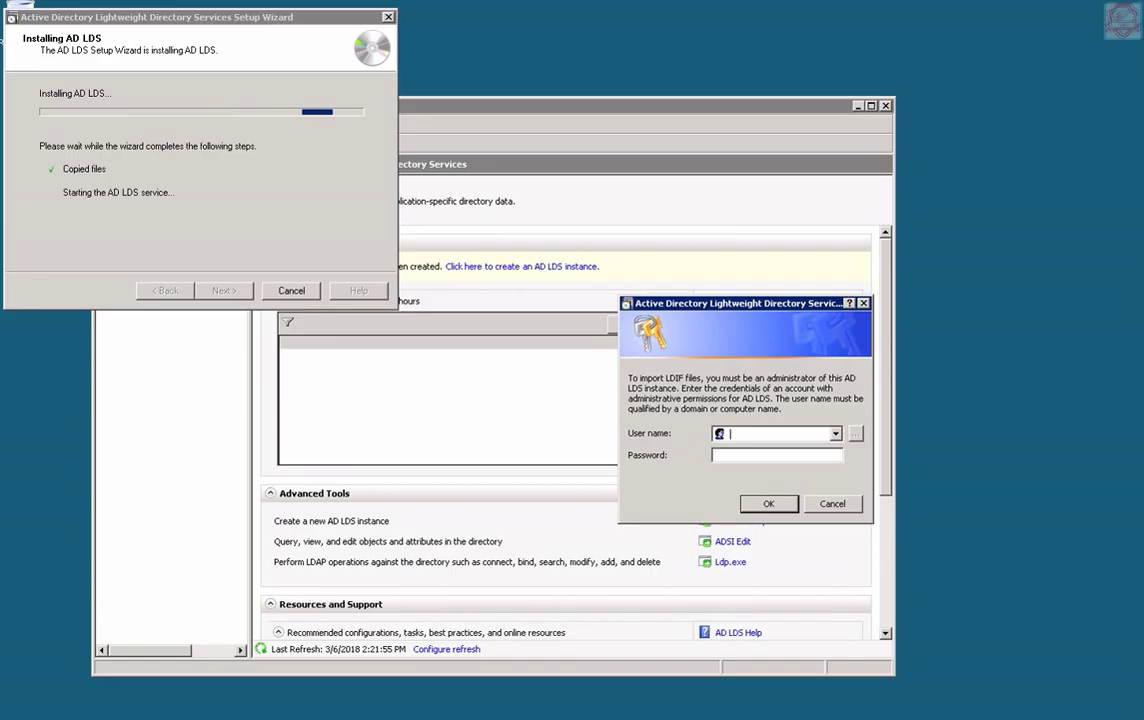
- Enter a domain-qualified administrator's user name and password for the LDIF import
{"action": "mouse_move", "coordinate": [590, 560]}
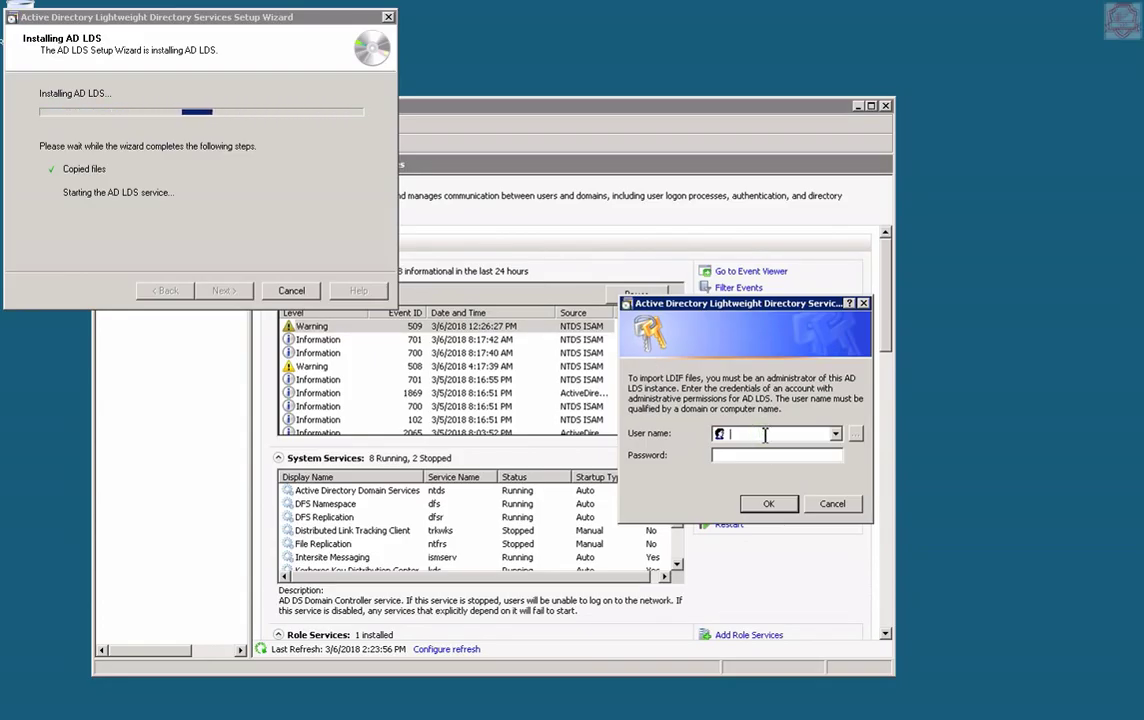
{"action": "type", "text": "meneka"}
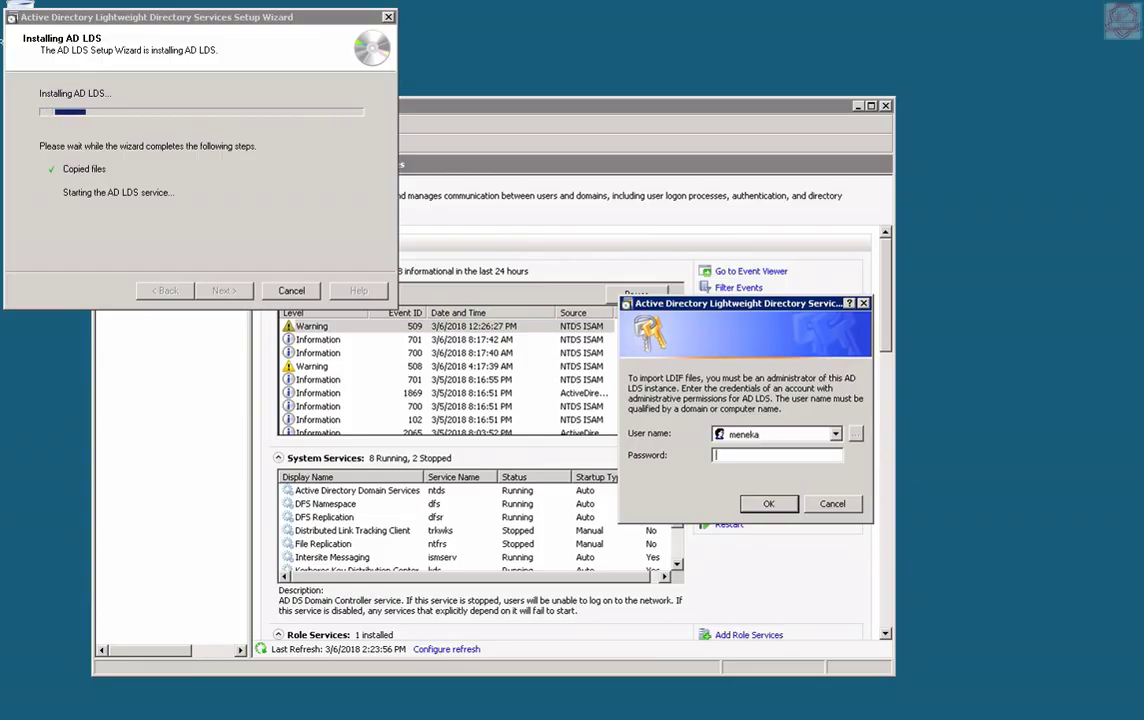
{"action": "key", "text": "Tab"}
{"action": "type", "text": "*********"}
{"action": "key", "text": "Return"}
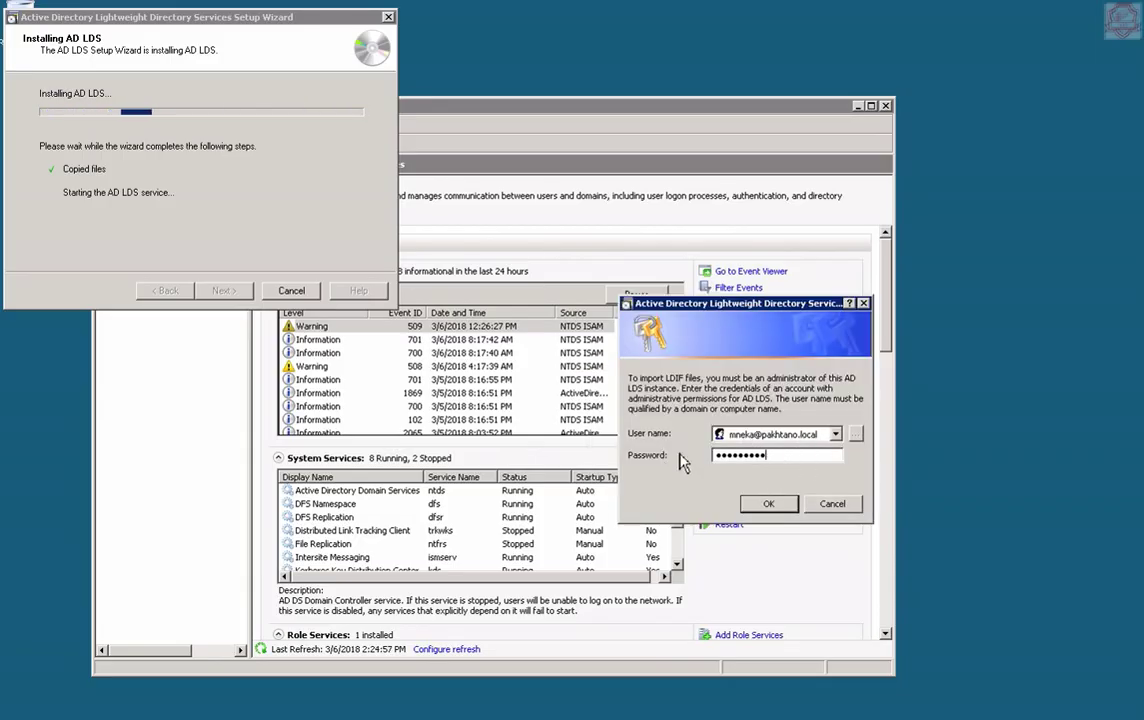
{"action": "left_click", "coordinate": [767, 505]}
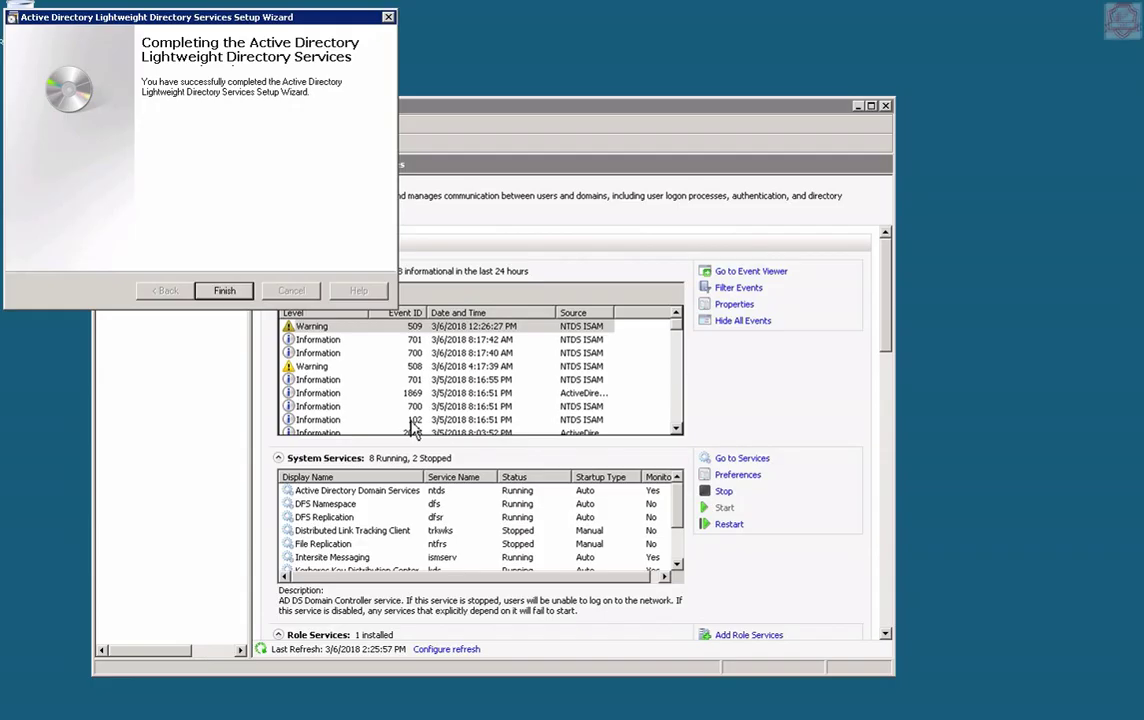
- Finish the wizard and view the ourldap (ADAM_ourldap) service running on the AD LDS page
{"action": "left_click", "coordinate": [225, 290]}
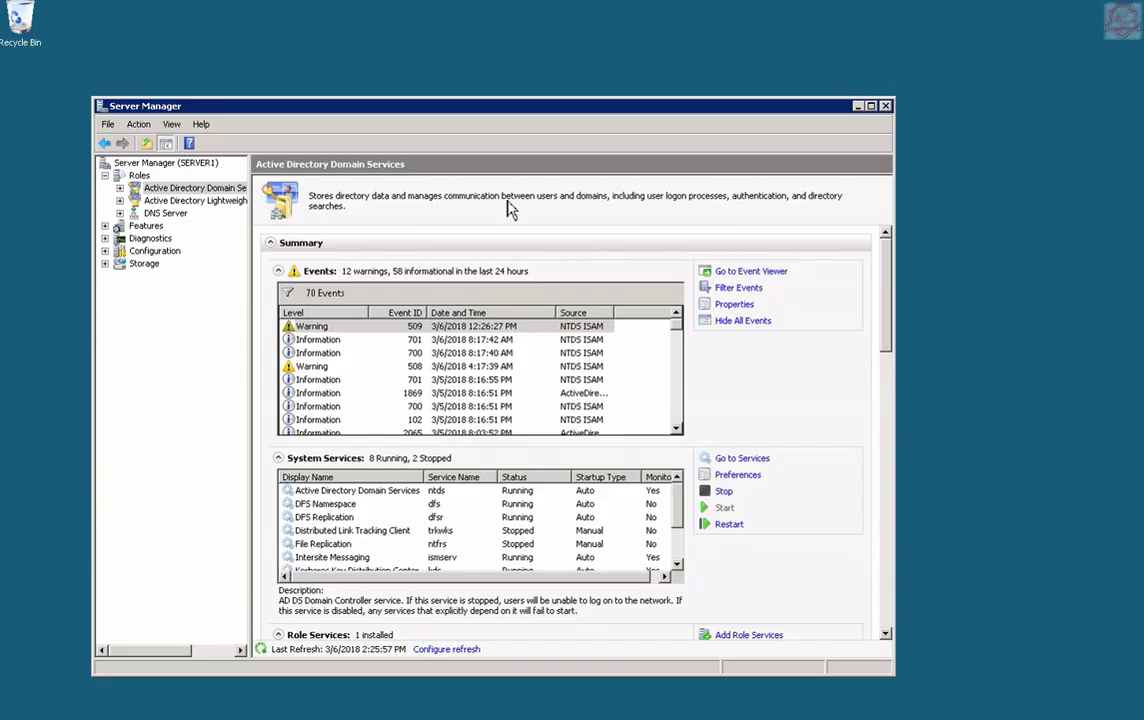
{"action": "left_click", "coordinate": [180, 201]}
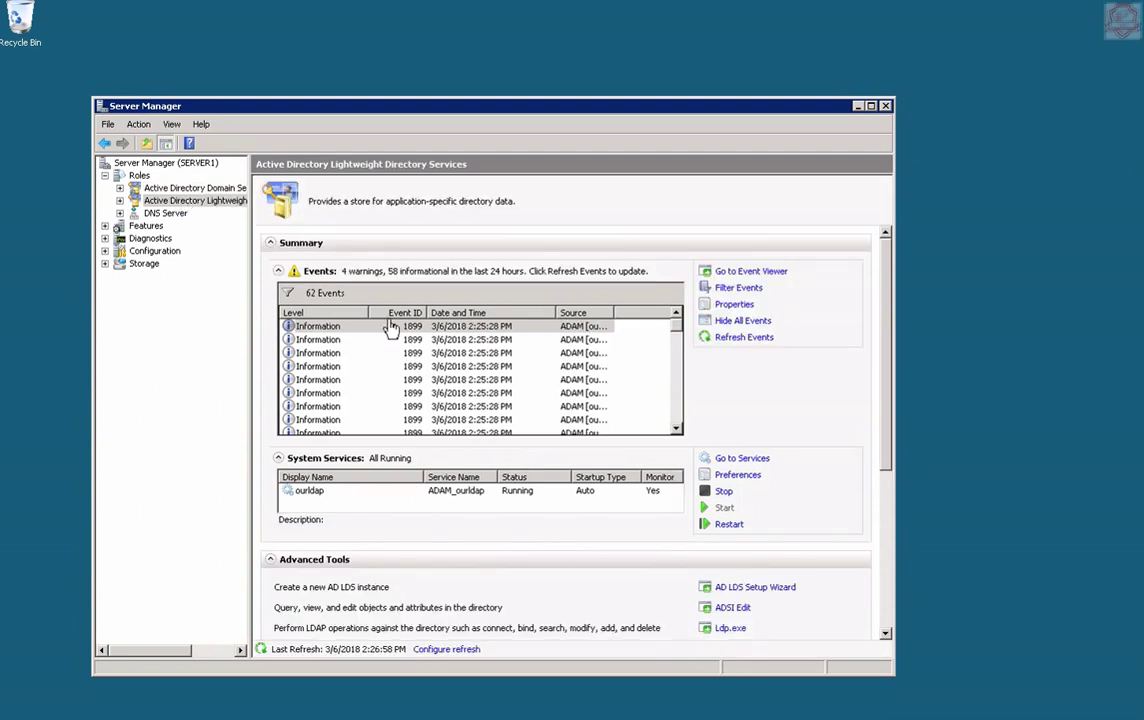
{"action": "left_click", "coordinate": [458, 499]}
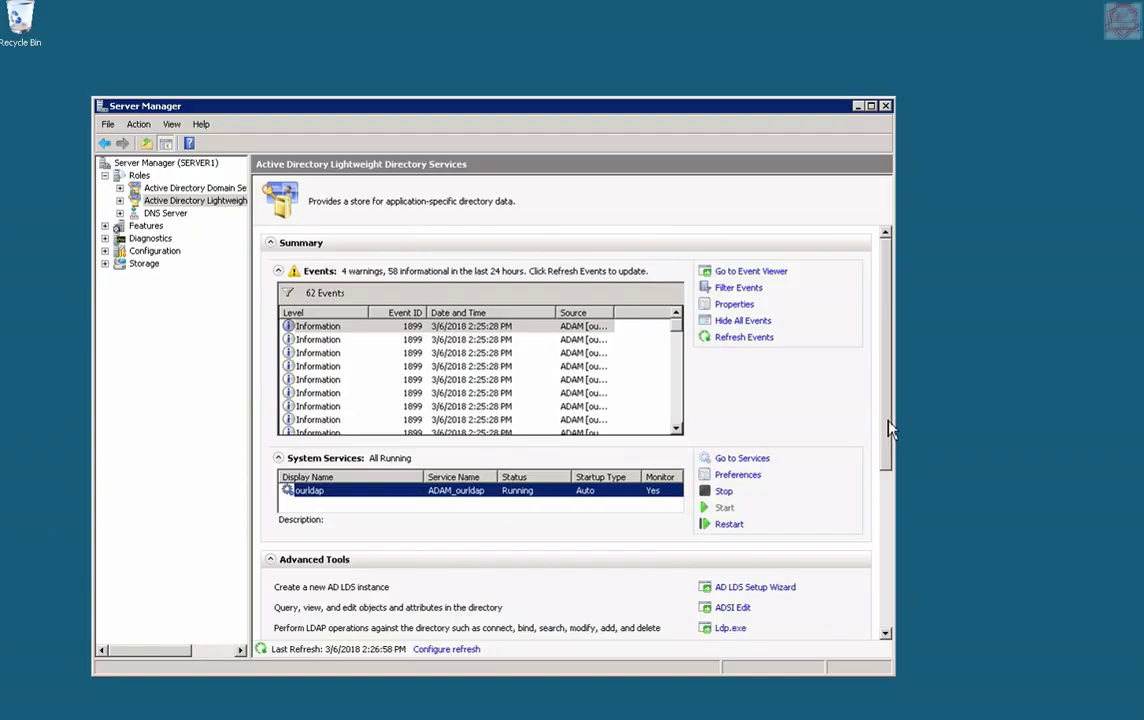
{"action": "left_click_drag", "start_coordinate": [888, 428], "coordinate": [886, 488]}
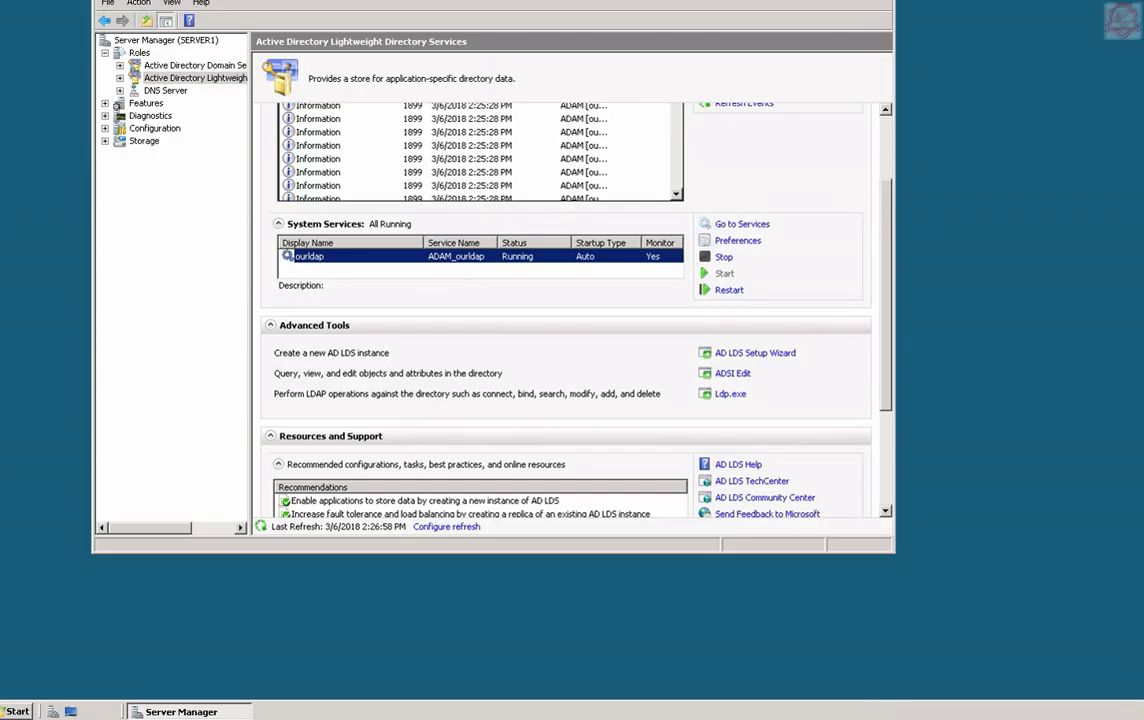
- Launch ADSI Edit from the Start menu and bring up Connect to... connection settings
{"action": "left_click", "coordinate": [255, 712]}
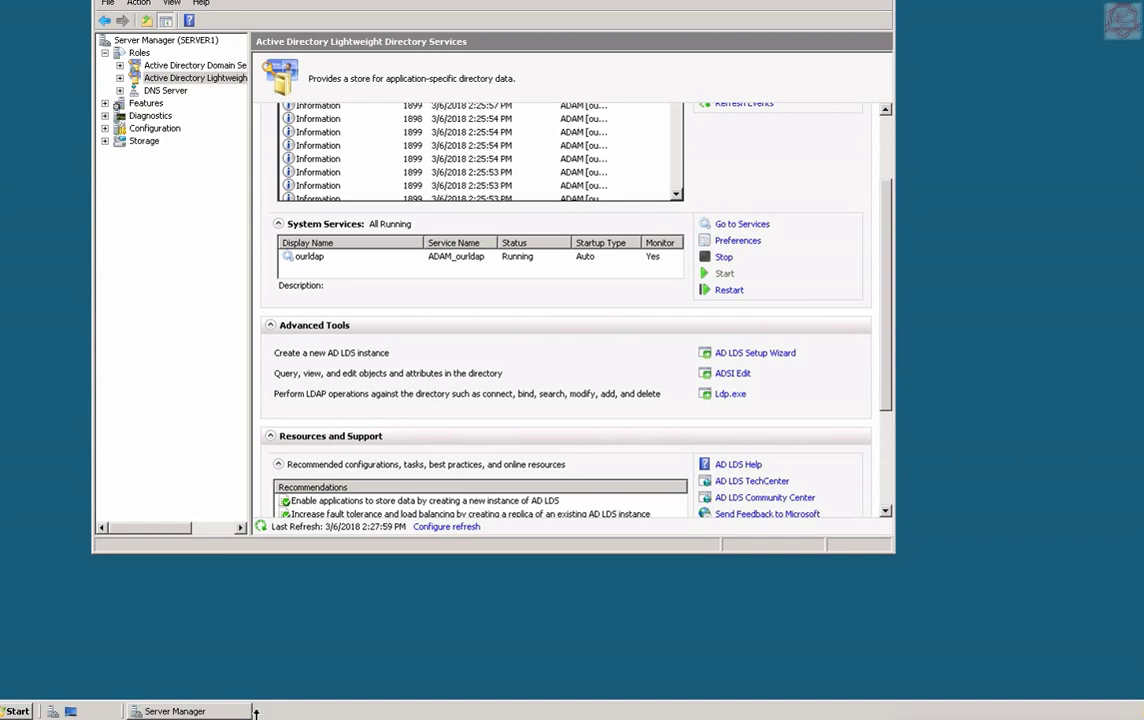
{"action": "left_click", "coordinate": [19, 712]}
{"action": "left_click", "coordinate": [19, 712]}
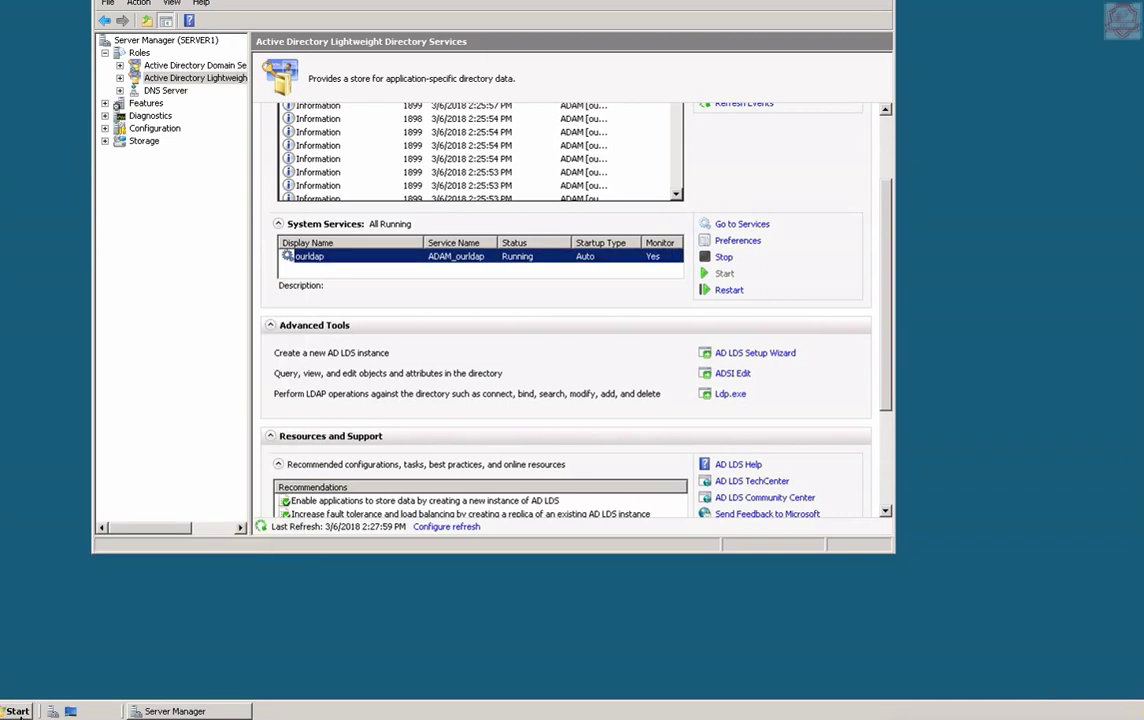
{"action": "left_click", "coordinate": [17, 712]}
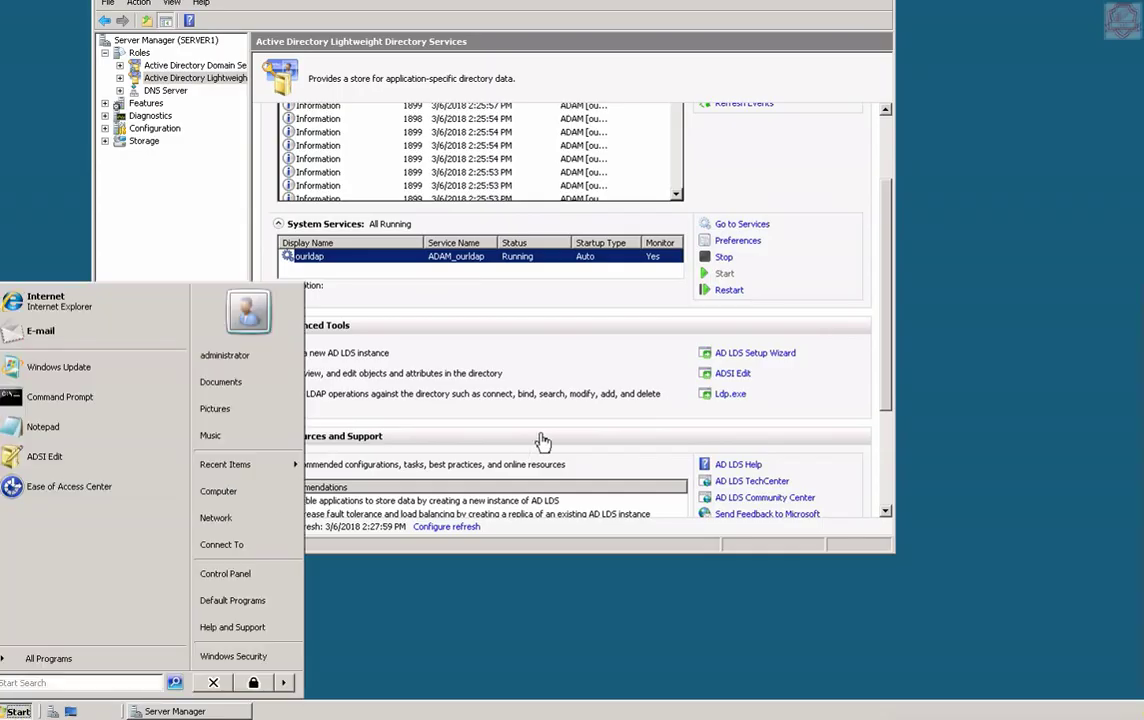
{"action": "left_click", "coordinate": [733, 378]}
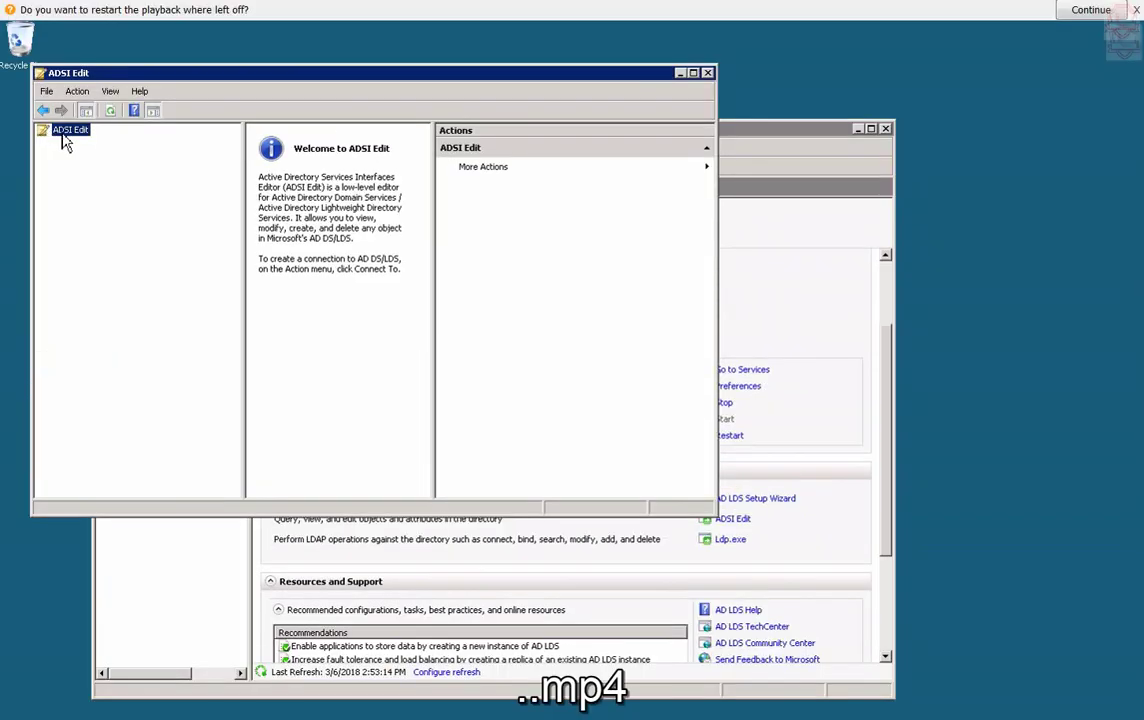
{"action": "right_click", "coordinate": [65, 139]}
{"action": "left_click", "coordinate": [95, 139]}
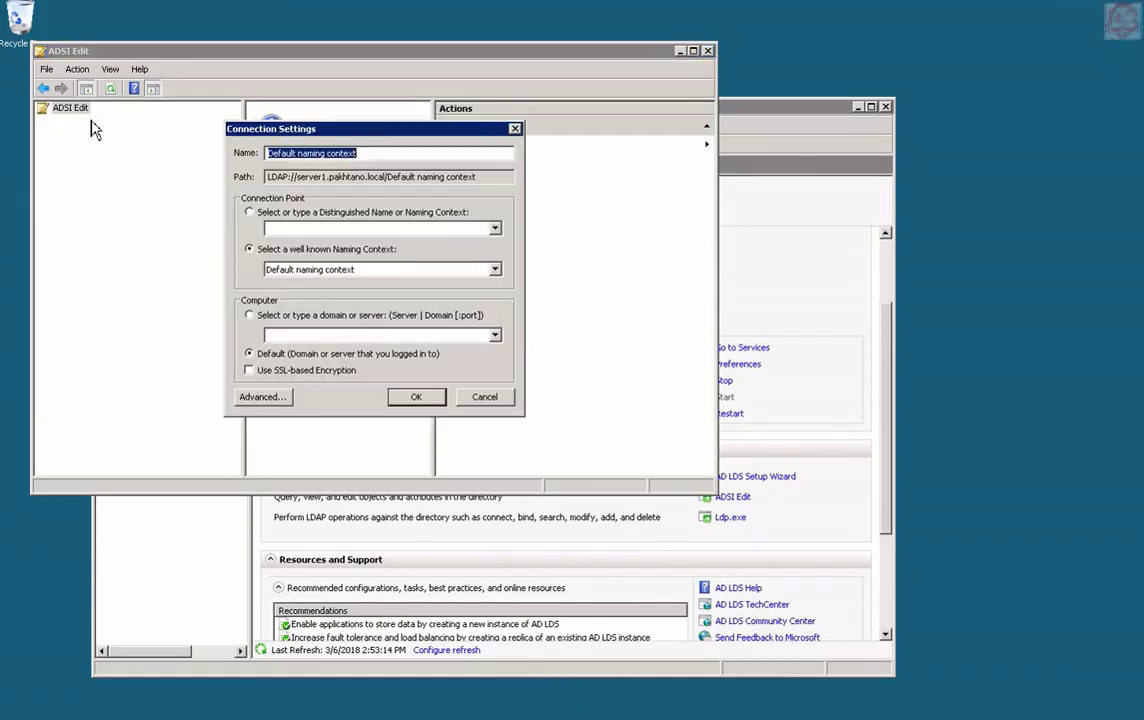
- Name the connection Pakhtano and set its distinguished name to DC=pakhtano,dc=local
{"action": "left_click", "coordinate": [373, 153]}
{"action": "key", "text": "BackSpace"}
{"action": "key", "text": "BackSpace"}
{"action": "key", "text": "BackSpace"}
{"action": "key", "text": "BackSpace"}
{"action": "key", "text": "BackSpace"}
{"action": "key", "text": "BackSpace"}
{"action": "key", "text": "BackSpace"}
{"action": "key", "text": "BackSpace"}
{"action": "key", "text": "BackSpace"}
{"action": "key", "text": "BackSpace"}
{"action": "key", "text": "BackSpace"}
{"action": "key", "text": "BackSpace"}
{"action": "key", "text": "BackSpace"}
{"action": "key", "text": "BackSpace"}
{"action": "key", "text": "BackSpace"}
{"action": "key", "text": "BackSpace"}
{"action": "key", "text": "BackSpace"}
{"action": "key", "text": "BackSpace"}
{"action": "key", "text": "BackSpace"}
{"action": "key", "text": "BackSpace"}
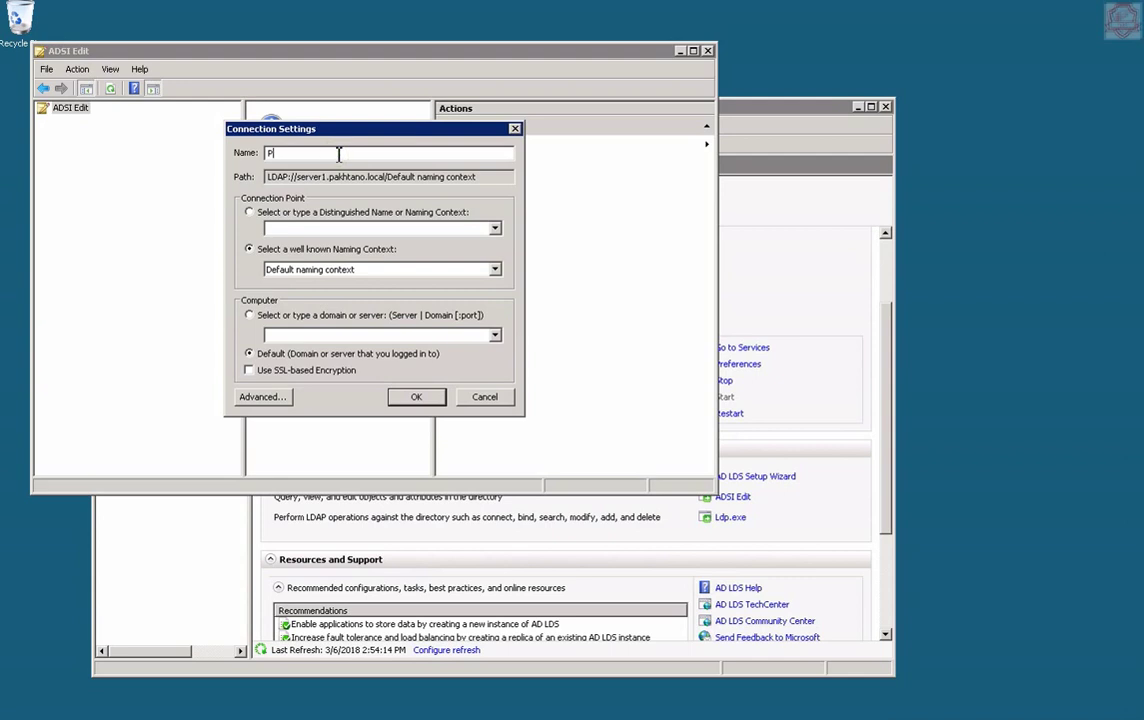
{"action": "type", "text": "no"}
{"action": "key", "text": "Tab"}
{"action": "key", "text": "Tab"}
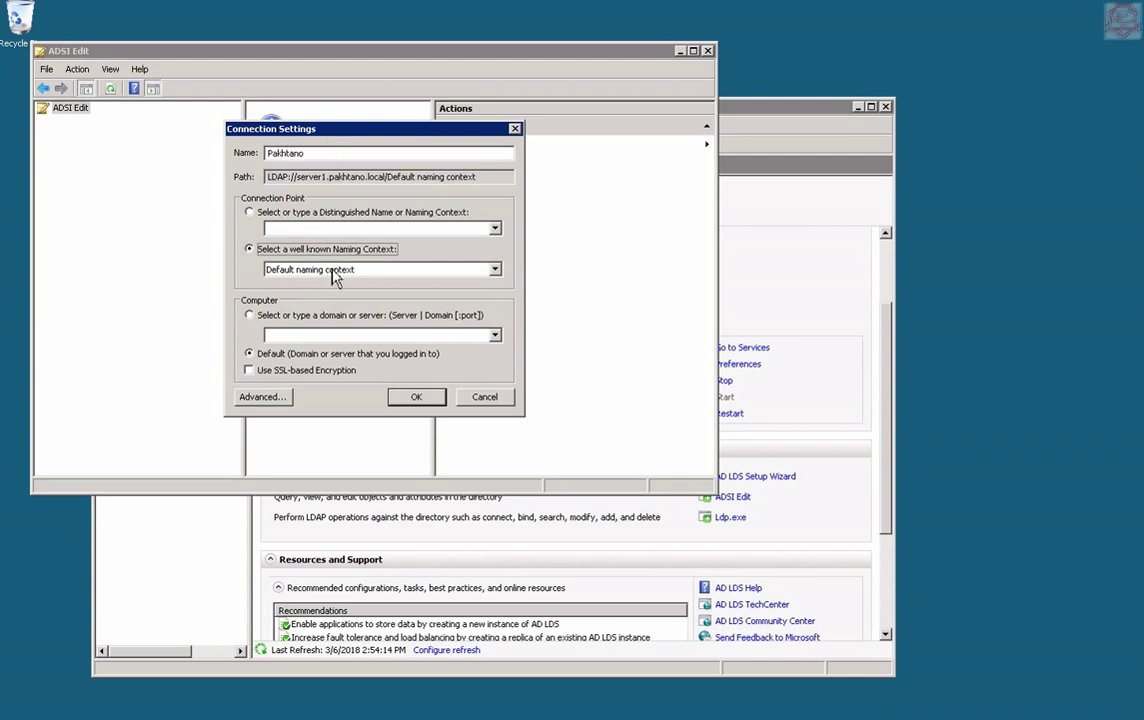
{"action": "left_click", "coordinate": [298, 214]}
{"action": "left_click", "coordinate": [312, 227]}
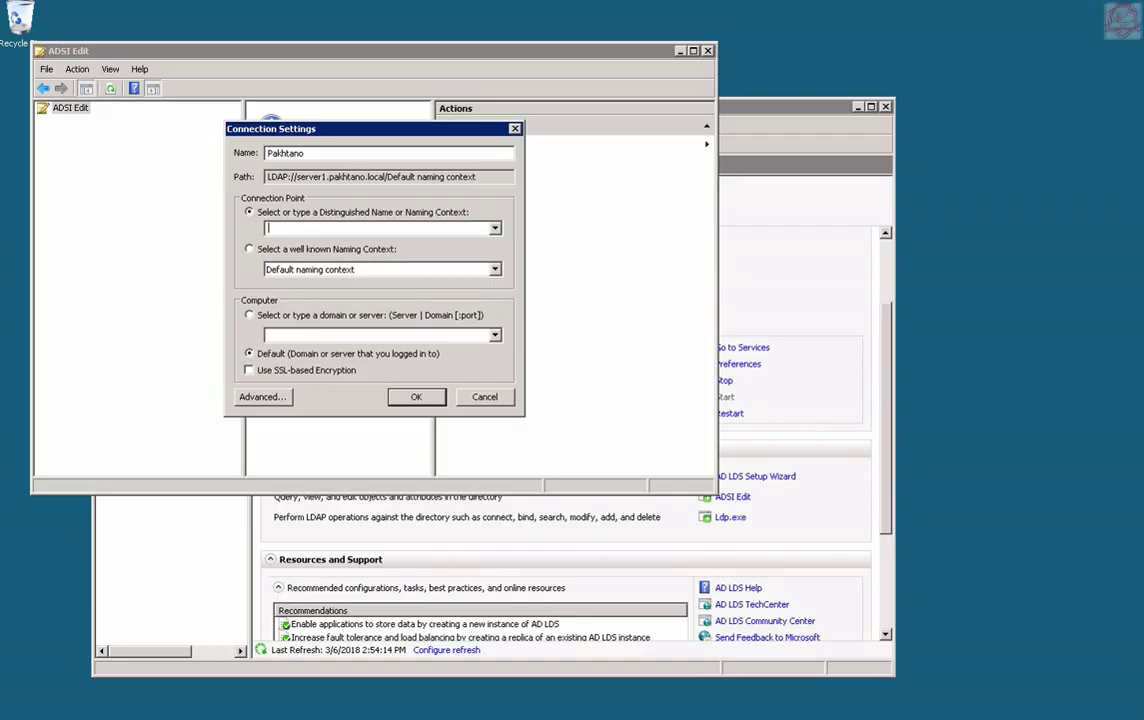
{"action": "left_click", "coordinate": [296, 228]}
{"action": "type", "text": "DC=pakhtano,dc=local"}
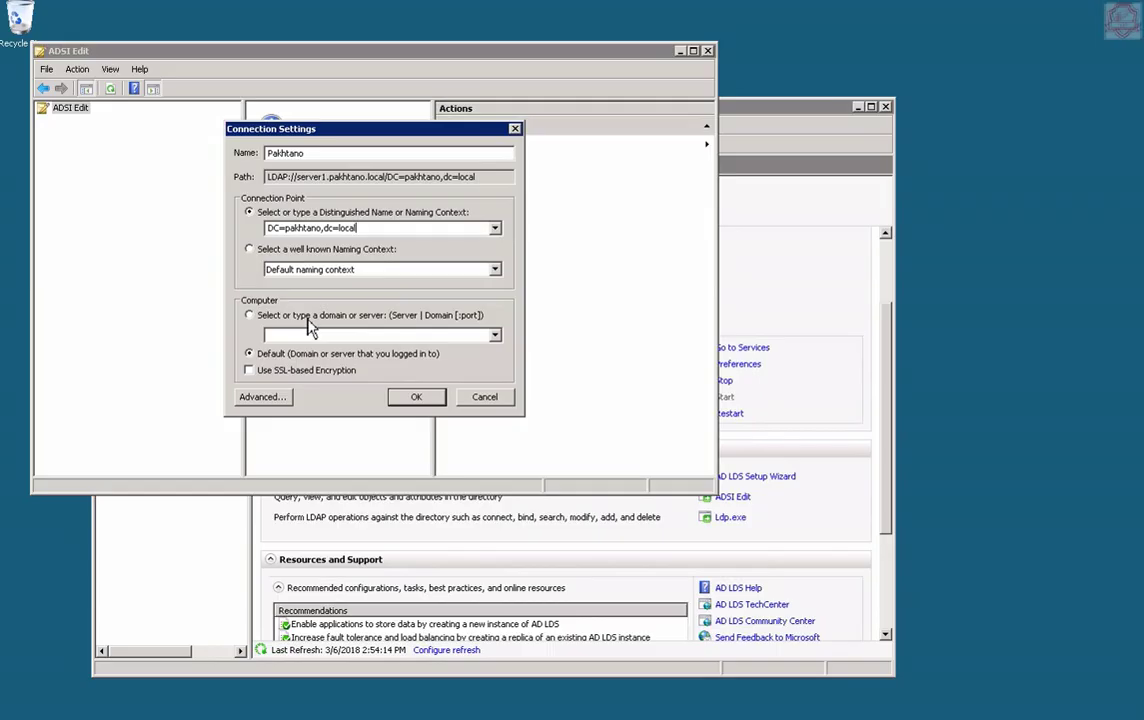
- Target server server1.pakhtano.local and create the connection
{"action": "left_click", "coordinate": [273, 316]}
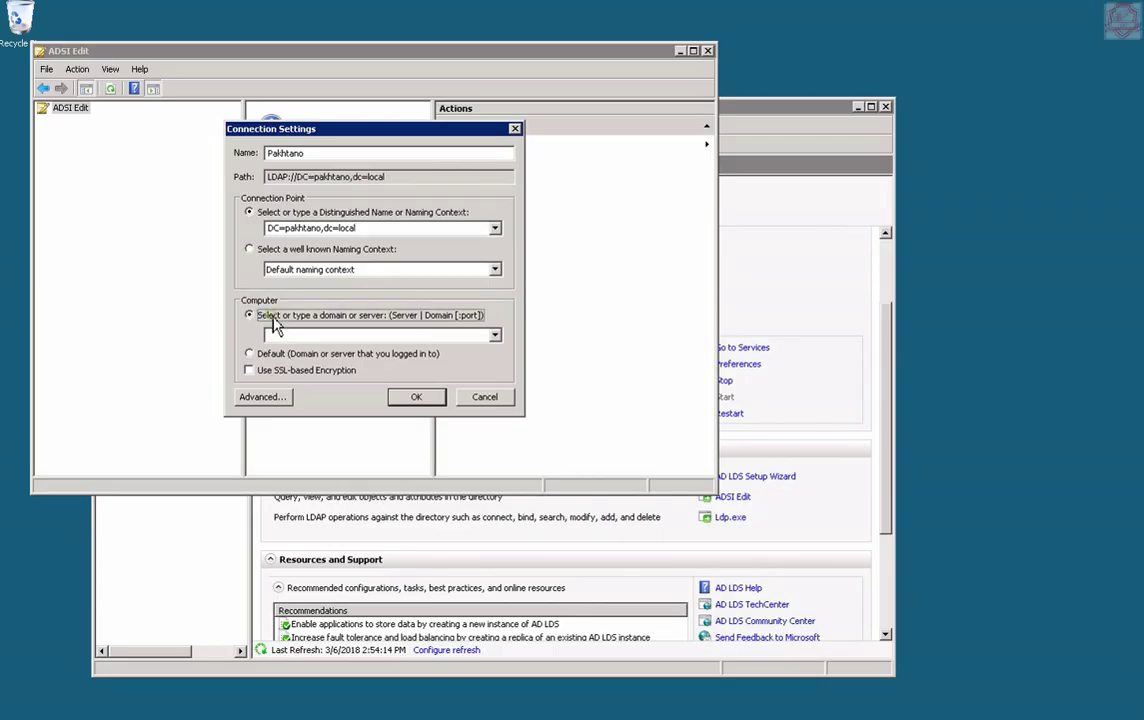
{"action": "type", "text": "server1."}
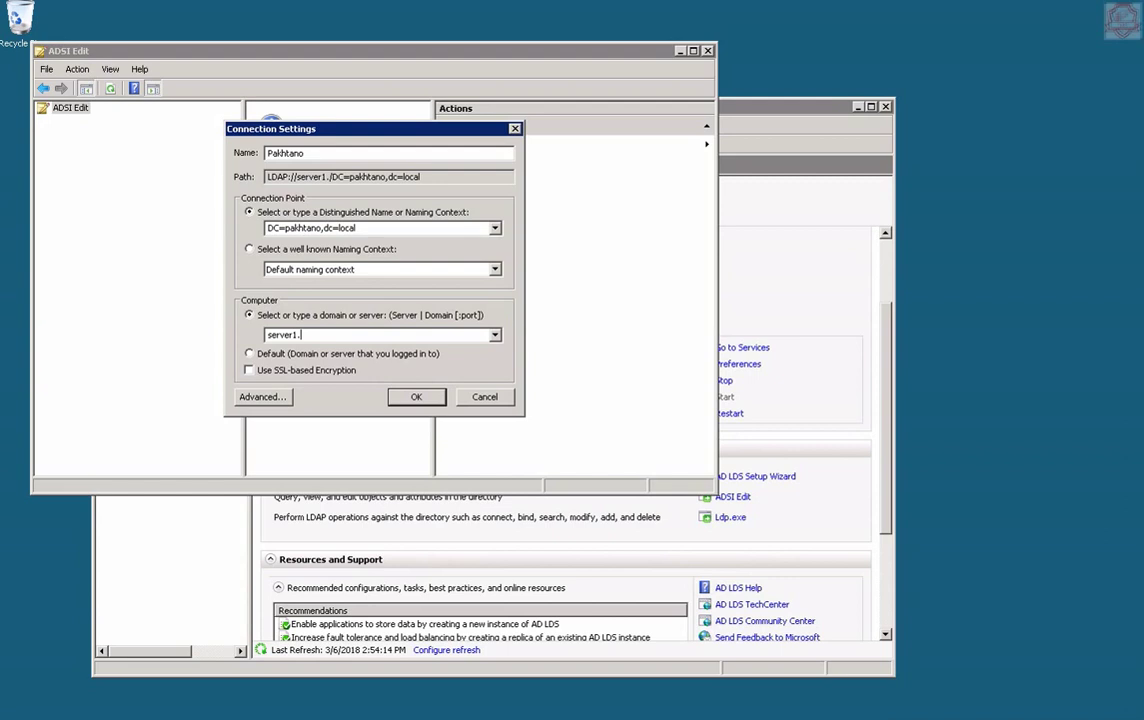
{"action": "type", "text": "pakhtan"}
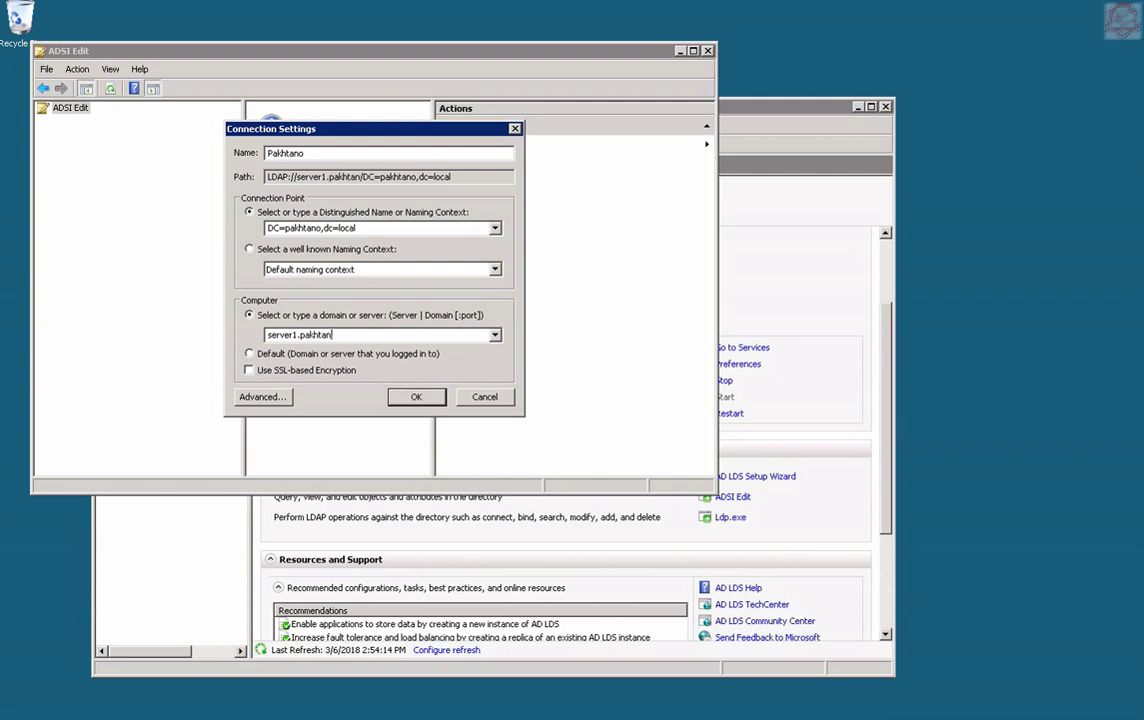
{"action": "type", "text": "o.local"}
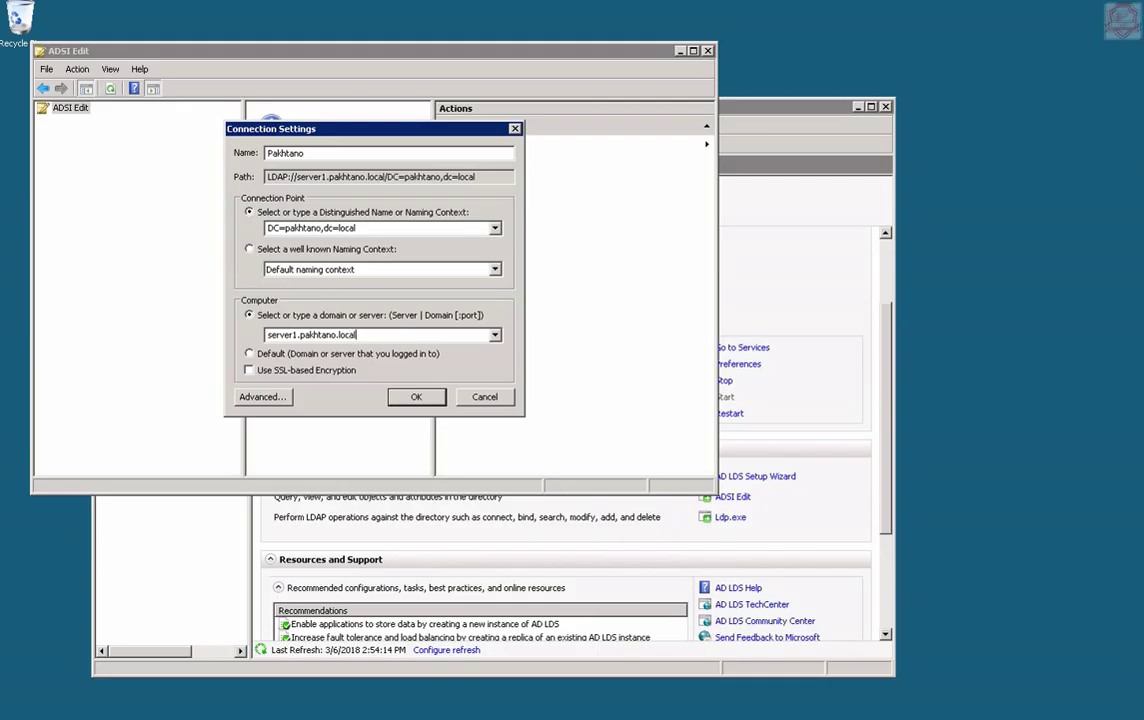
{"action": "left_click", "coordinate": [416, 398]}
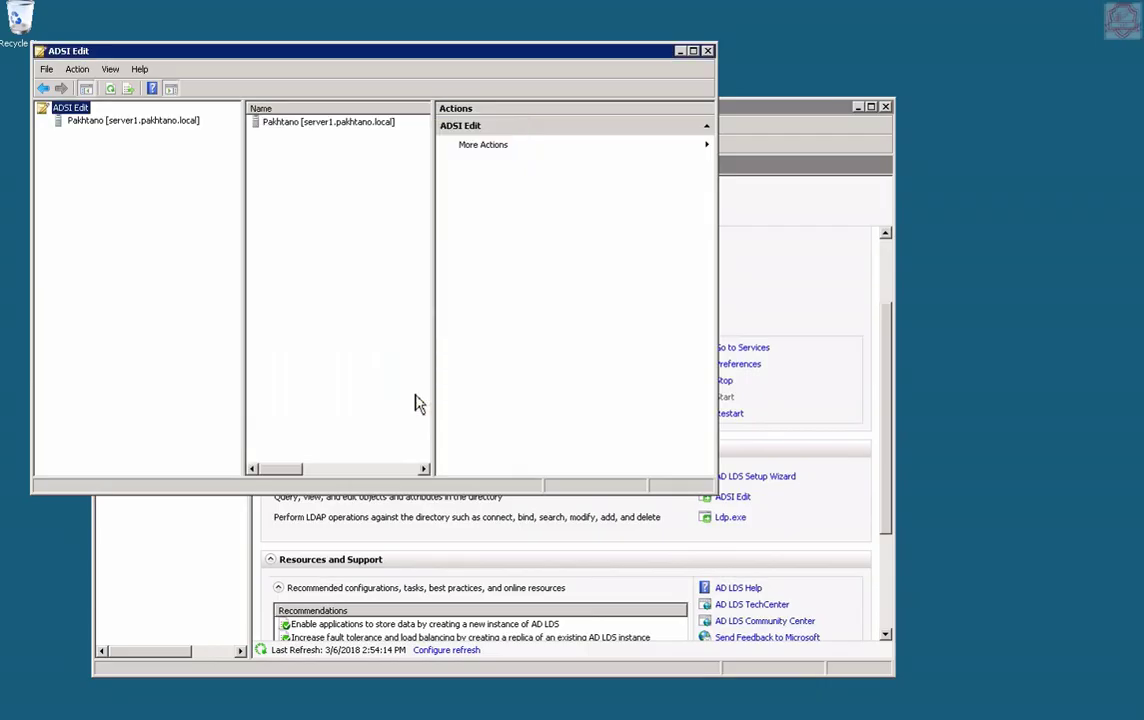
- Expand Pakhtano and DC=pakhtano,dc=local, then open CN=Users to list its accounts and groups
{"action": "left_click", "coordinate": [88, 122]}
{"action": "double_click", "coordinate": [87, 125]}
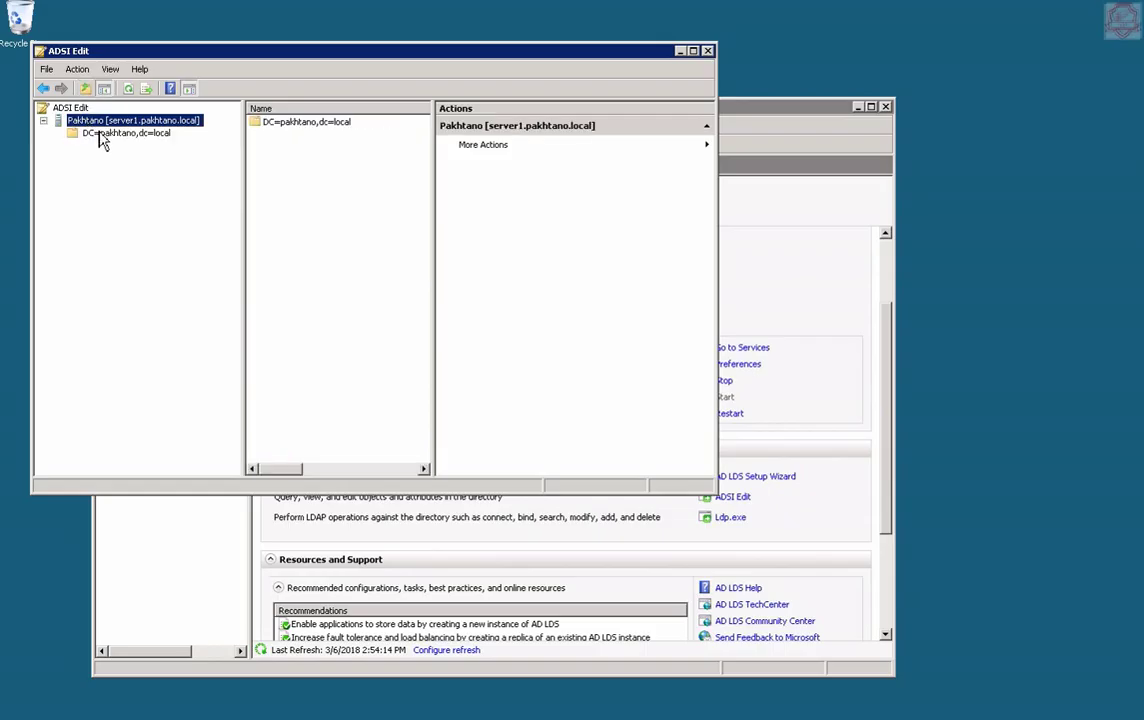
{"action": "left_click", "coordinate": [100, 136]}
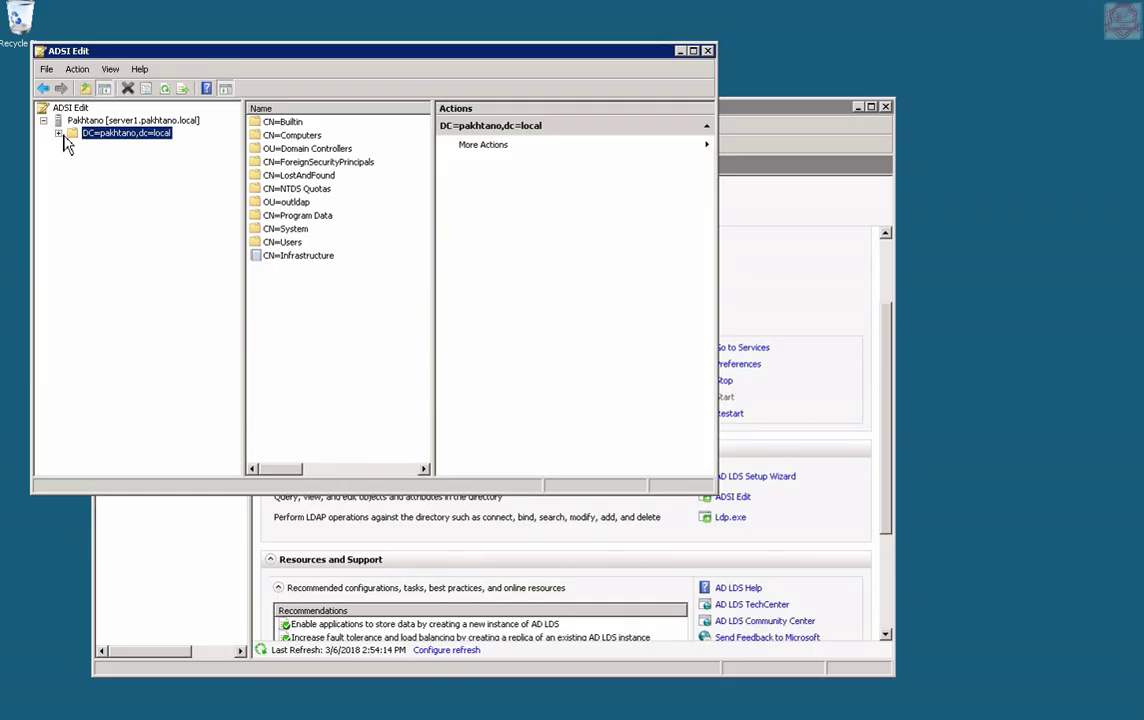
{"action": "left_click", "coordinate": [58, 133]}
{"action": "left_click", "coordinate": [118, 259]}
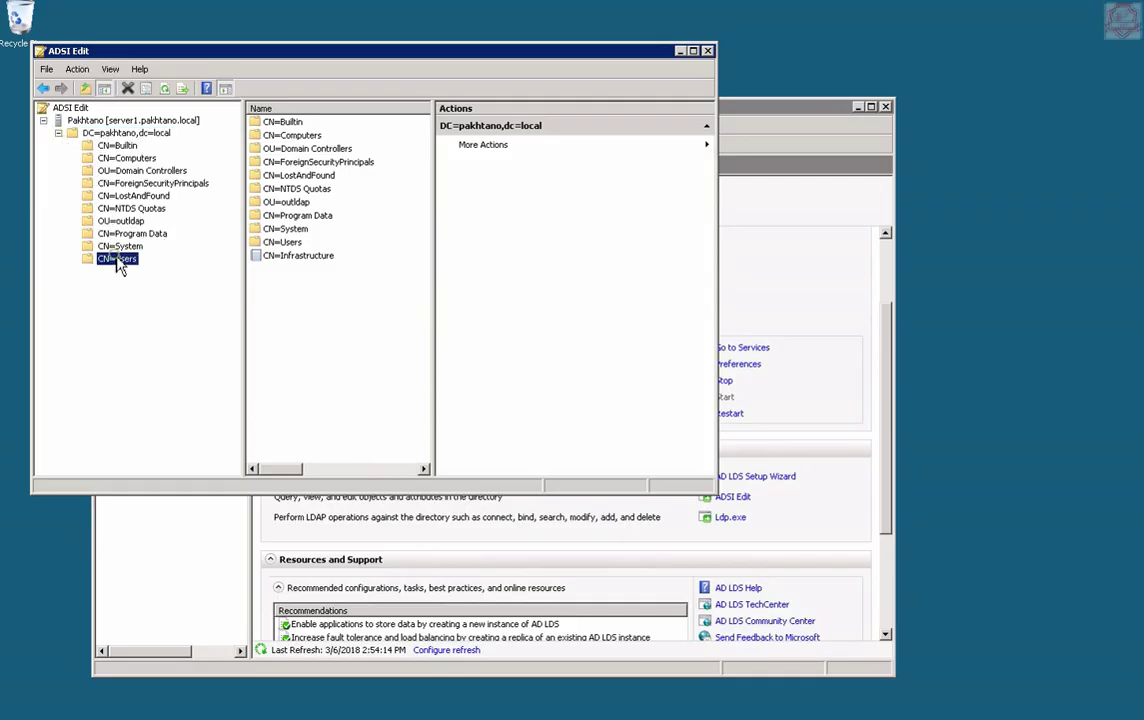
{"action": "left_click", "coordinate": [118, 260]}
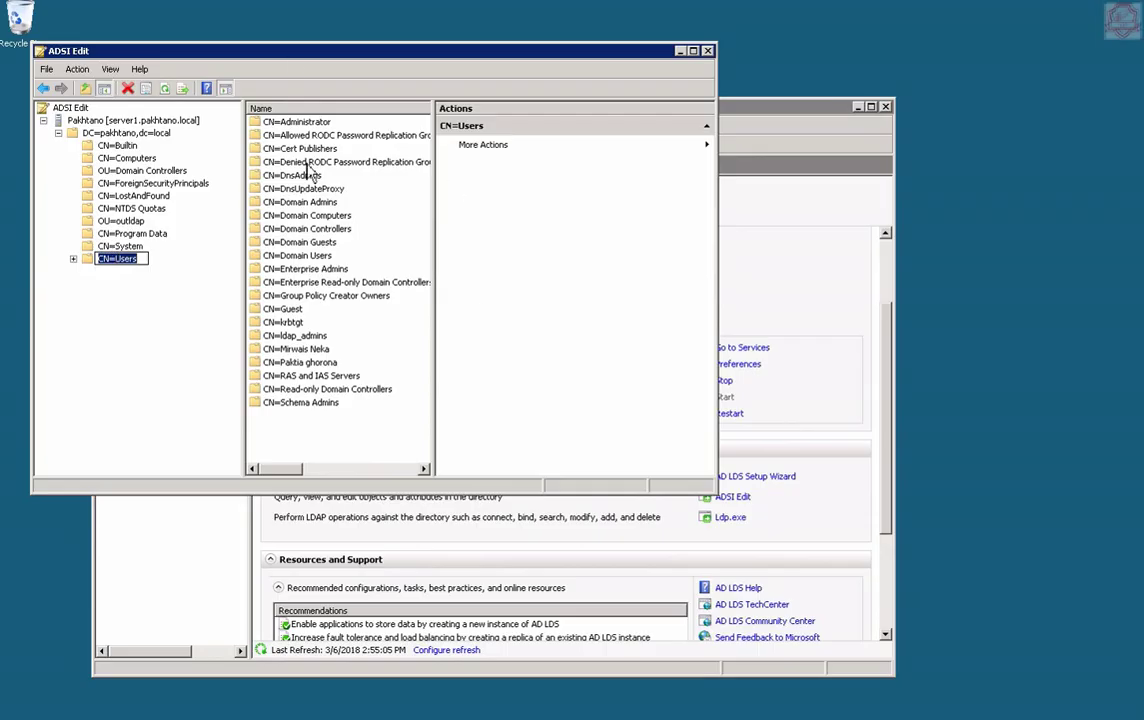
{"action": "key", "text": "Escape"}
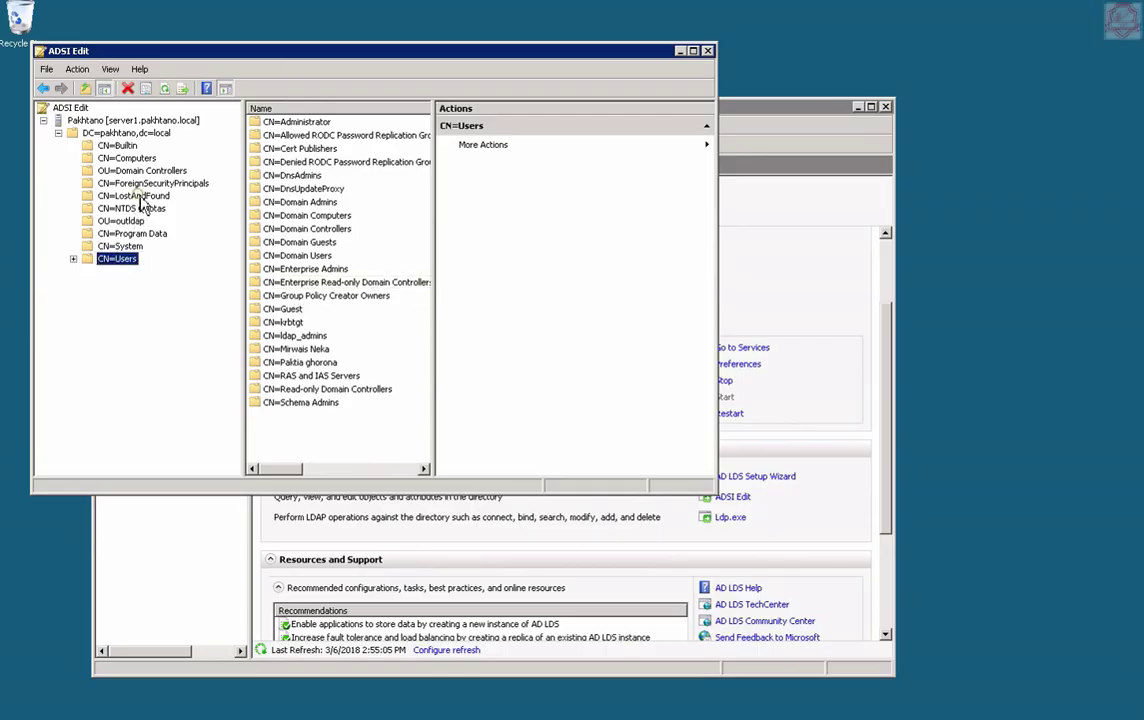
{"action": "left_click", "coordinate": [74, 260]}
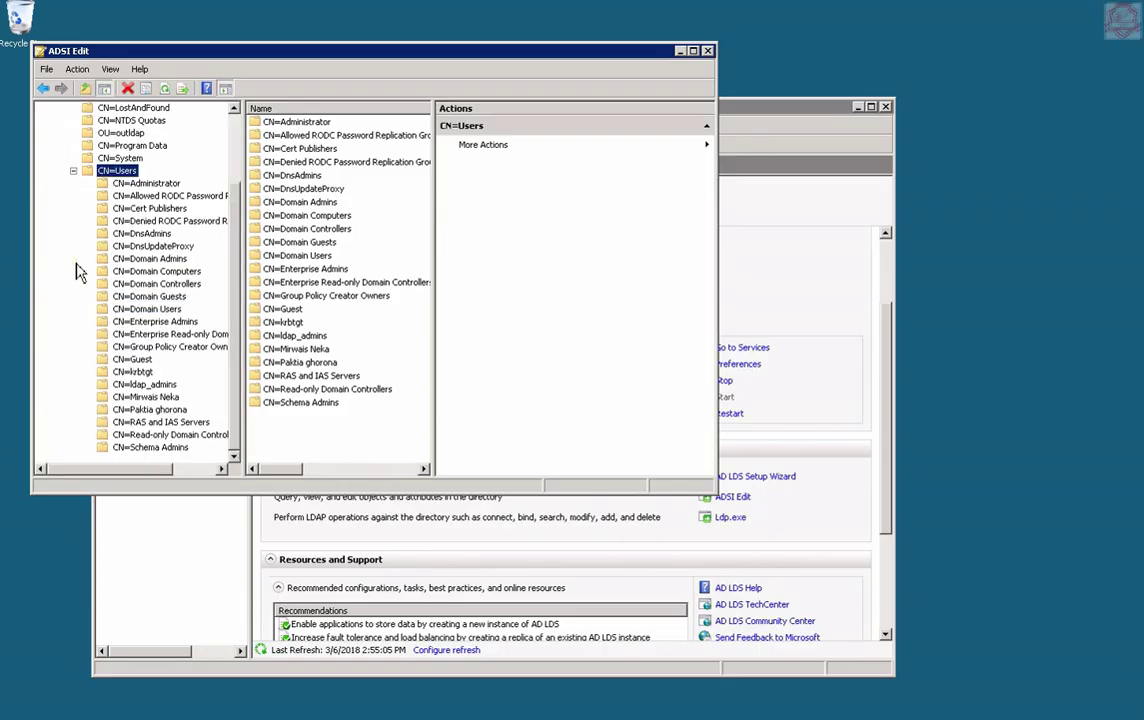